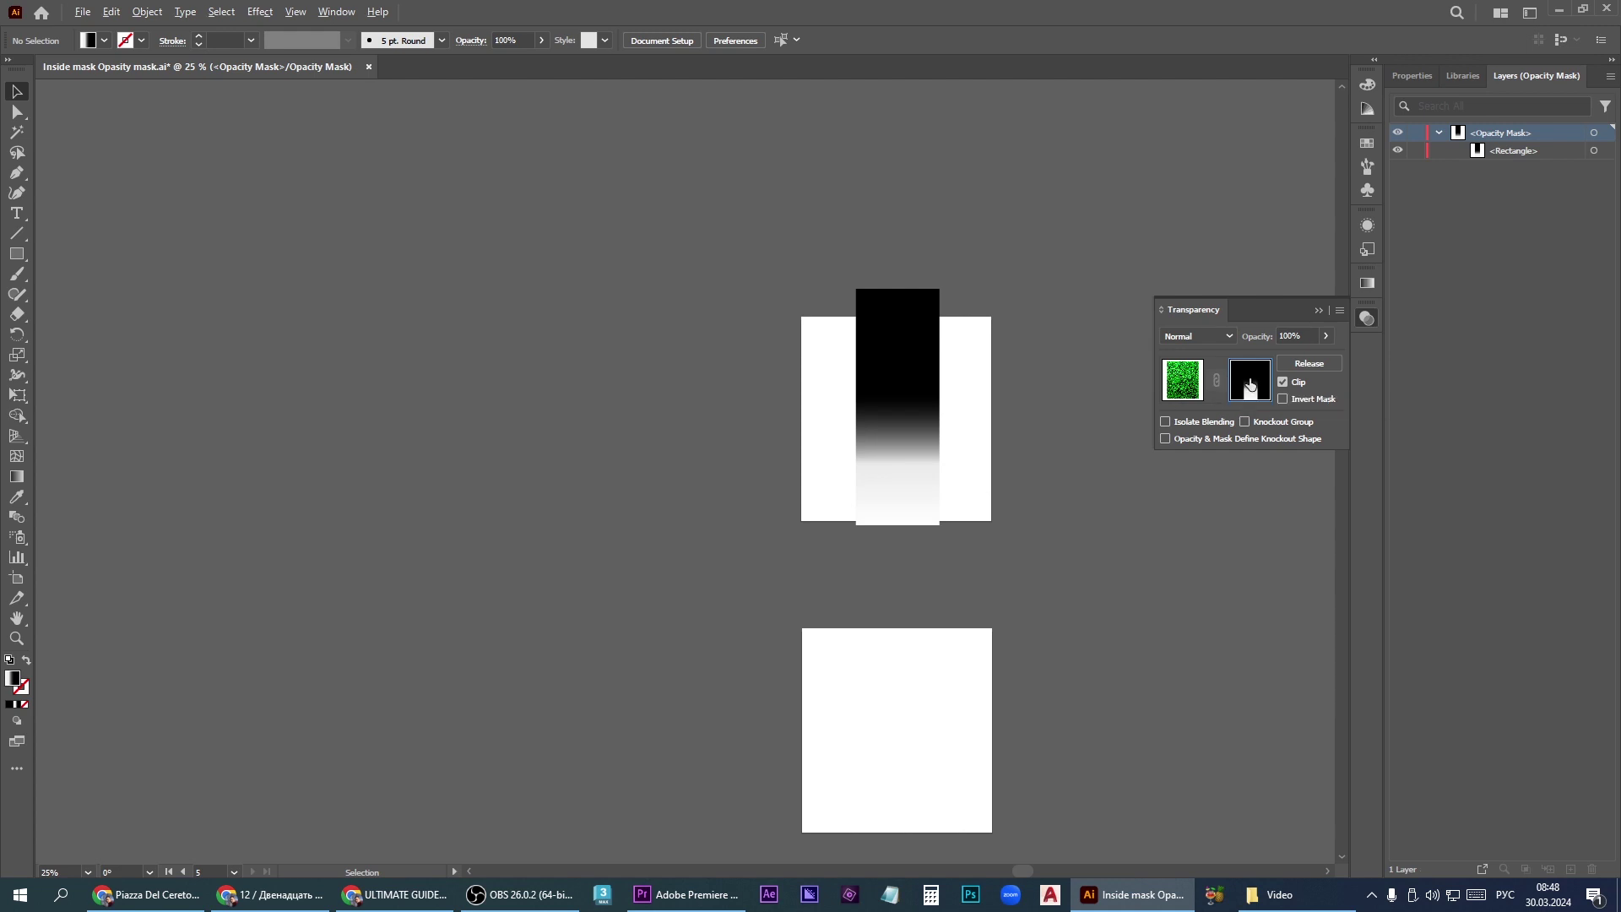
- Return from the isolated mask view to the artwork and turn off clipping for the grass image's opacity mask
{"action": "left_click", "coordinate": [1250, 386], "text": "alt"}
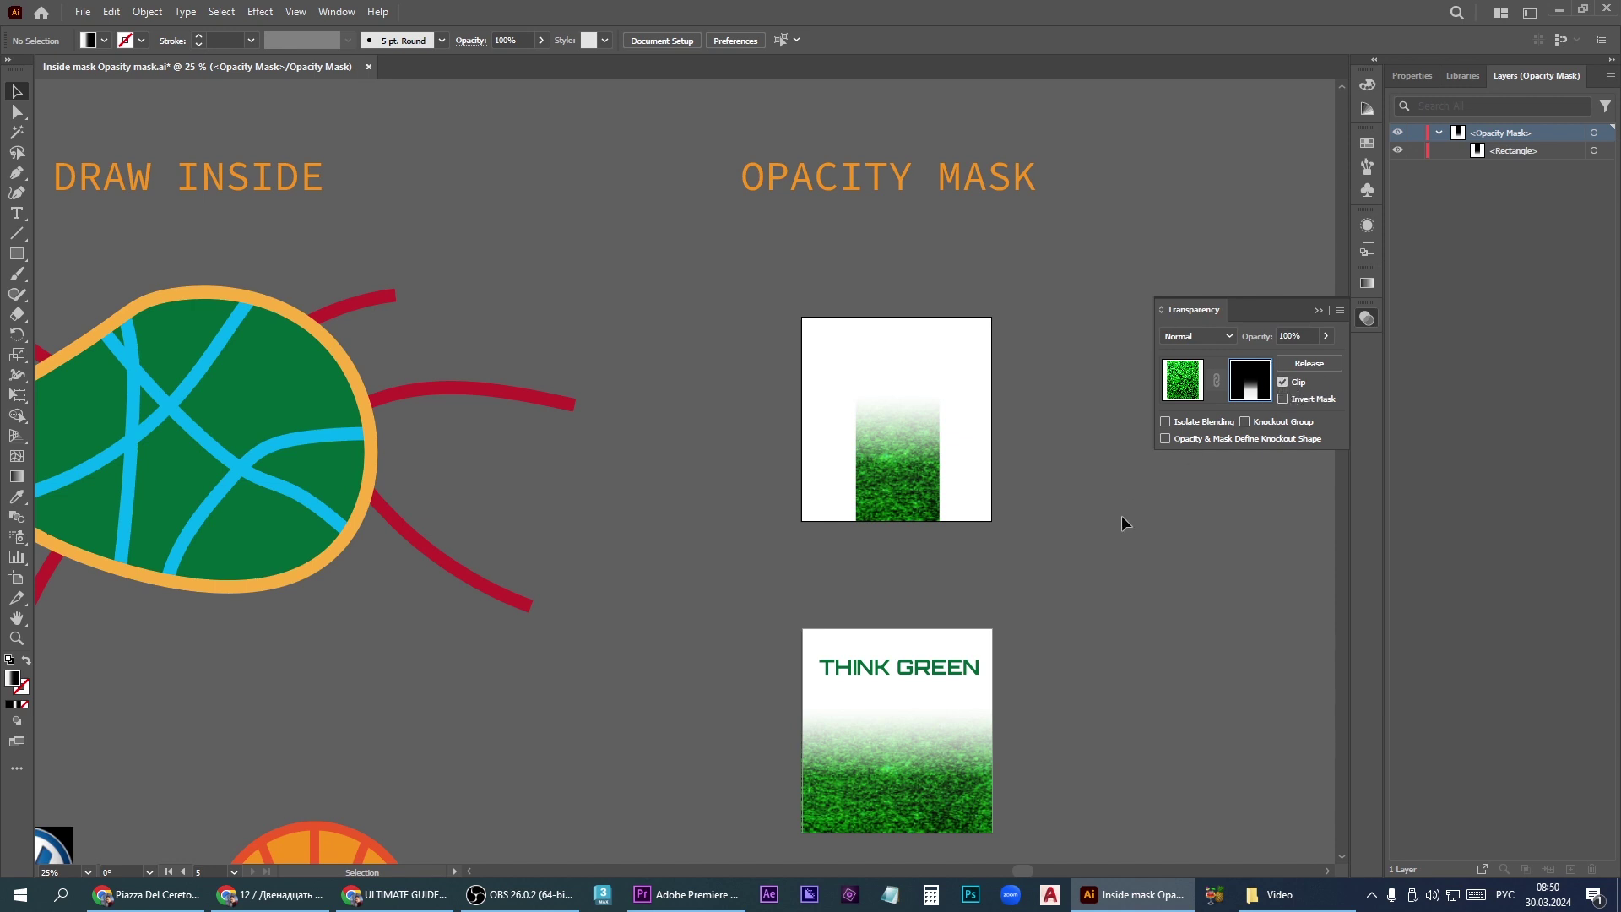
{"action": "scroll", "coordinate": [1121, 515], "scroll_direction": "down", "scroll_amount": 2, "text": "alt"}
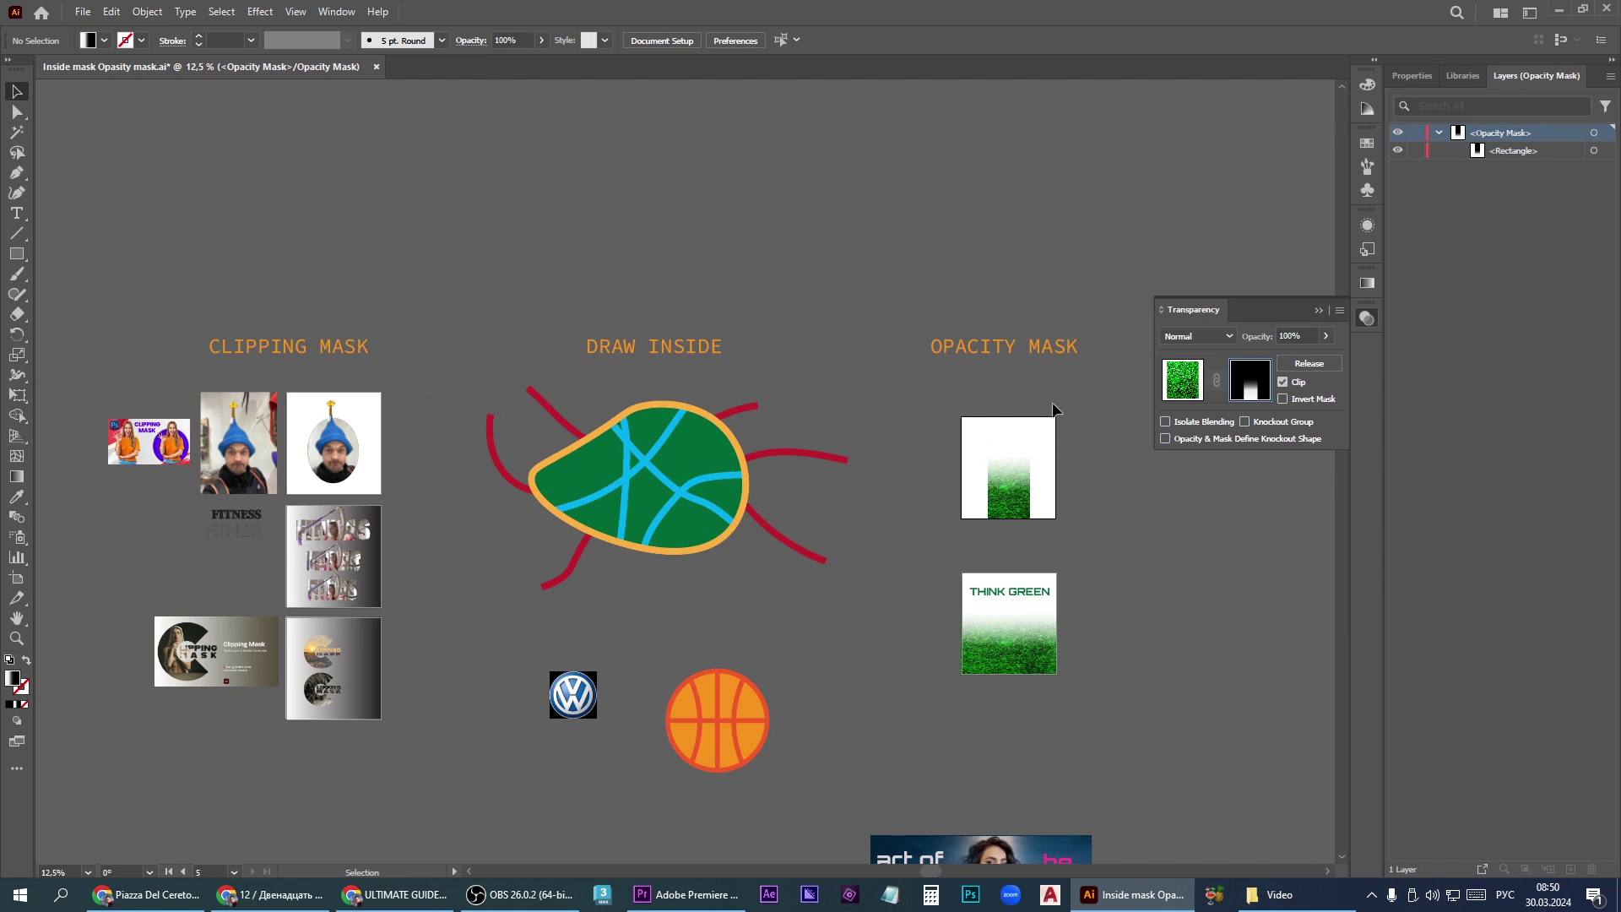
{"action": "scroll", "coordinate": [1115, 386], "scroll_direction": "up", "scroll_amount": 2, "text": "alt"}
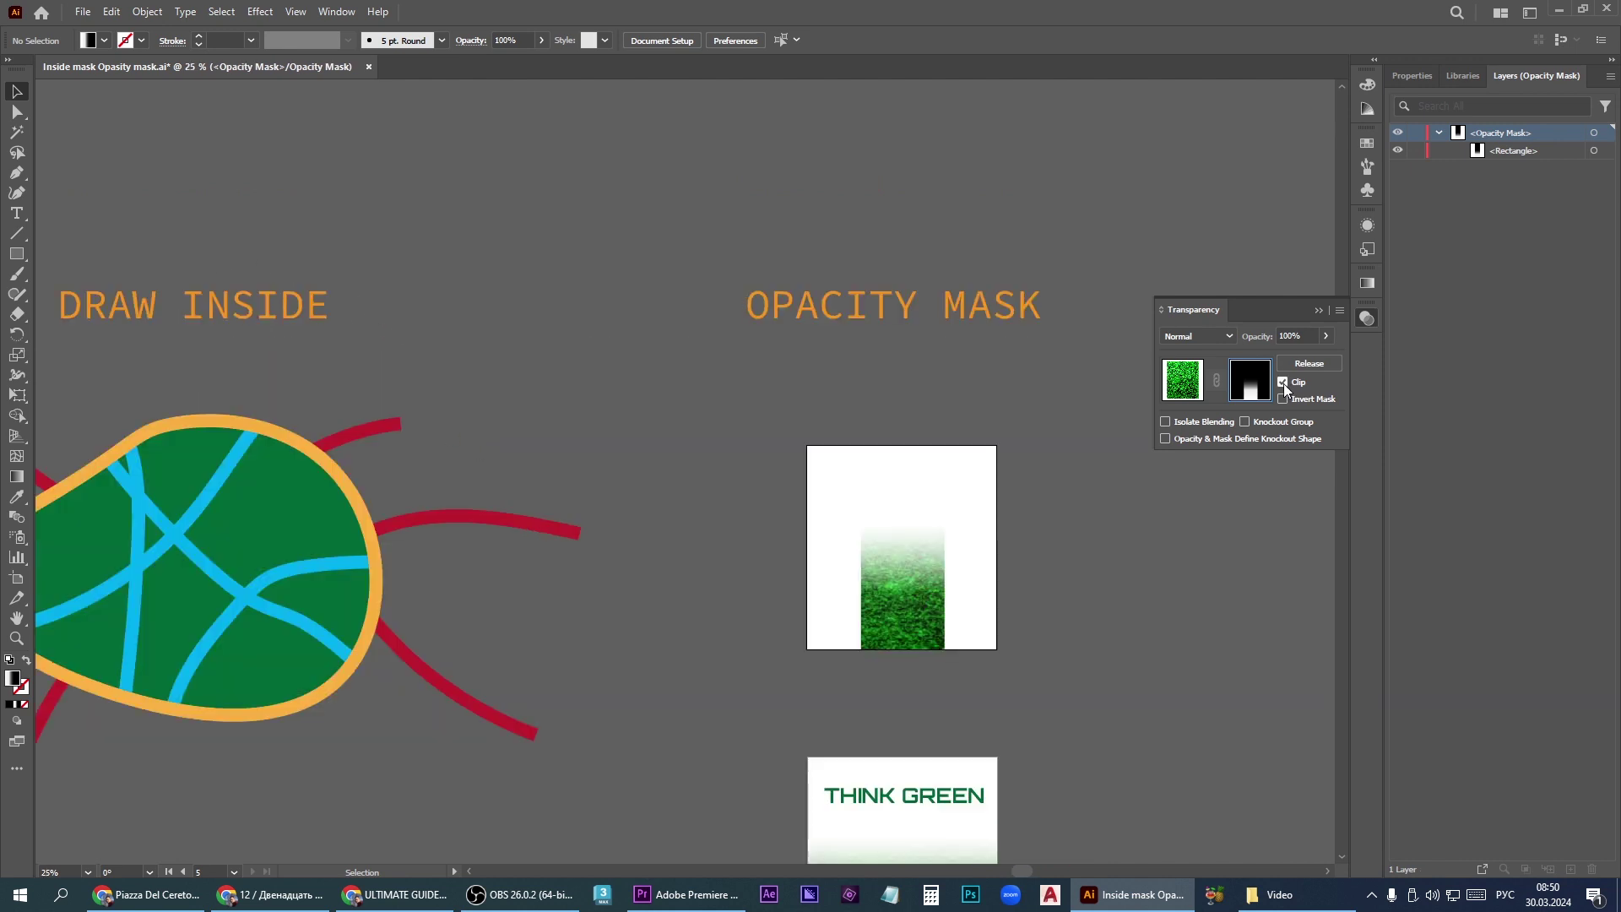
{"action": "left_click", "coordinate": [1282, 382]}
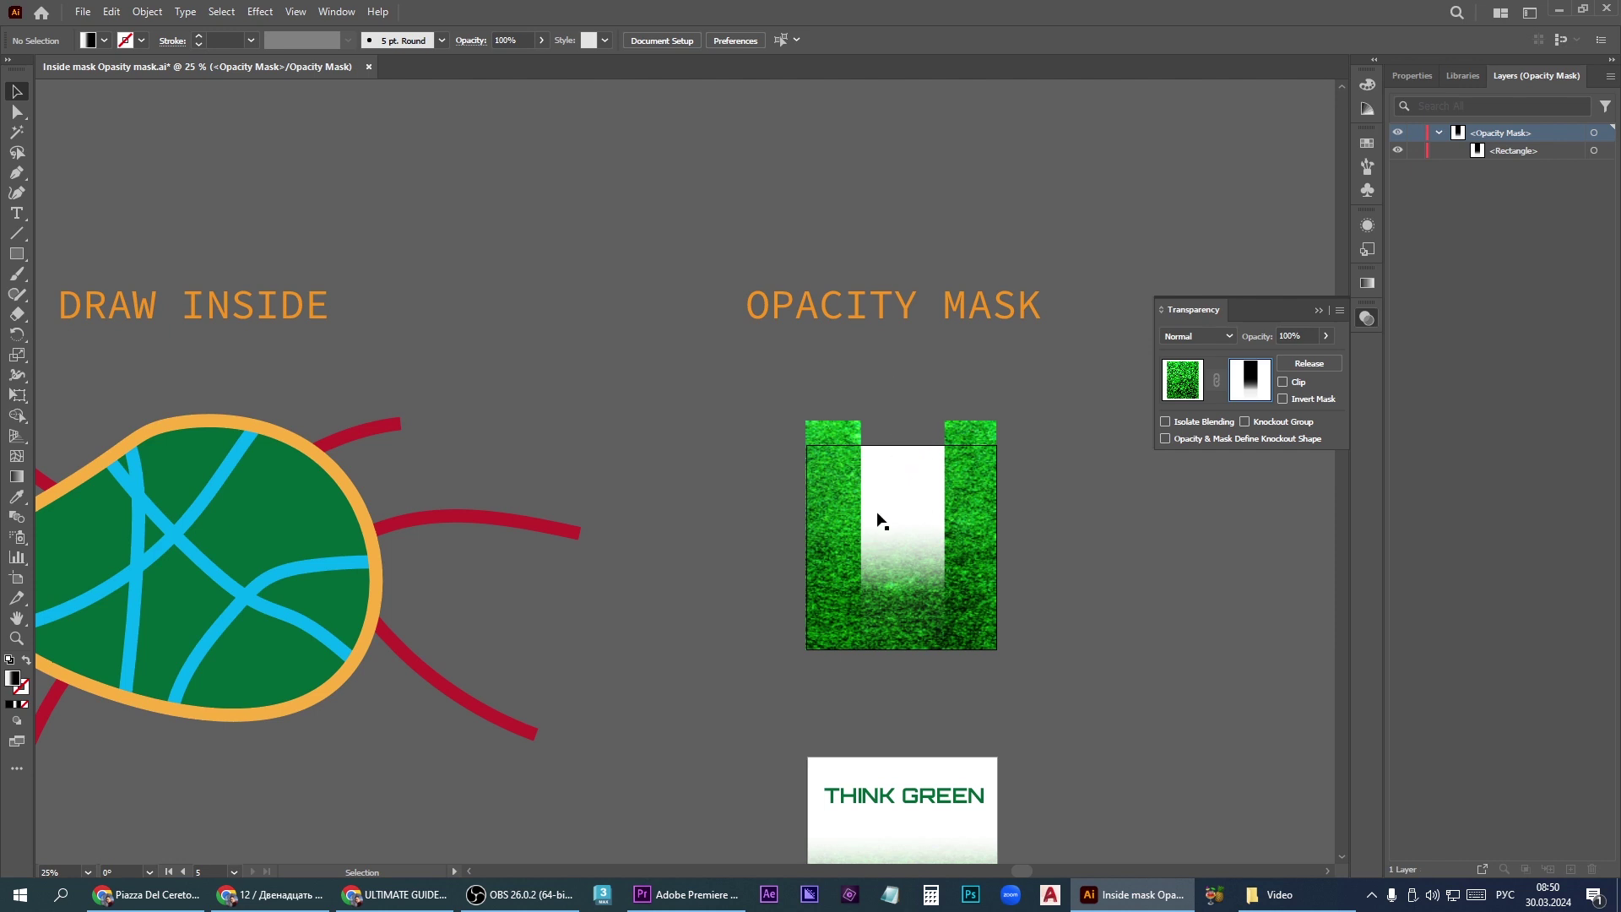
{"action": "left_click", "coordinate": [1283, 382]}
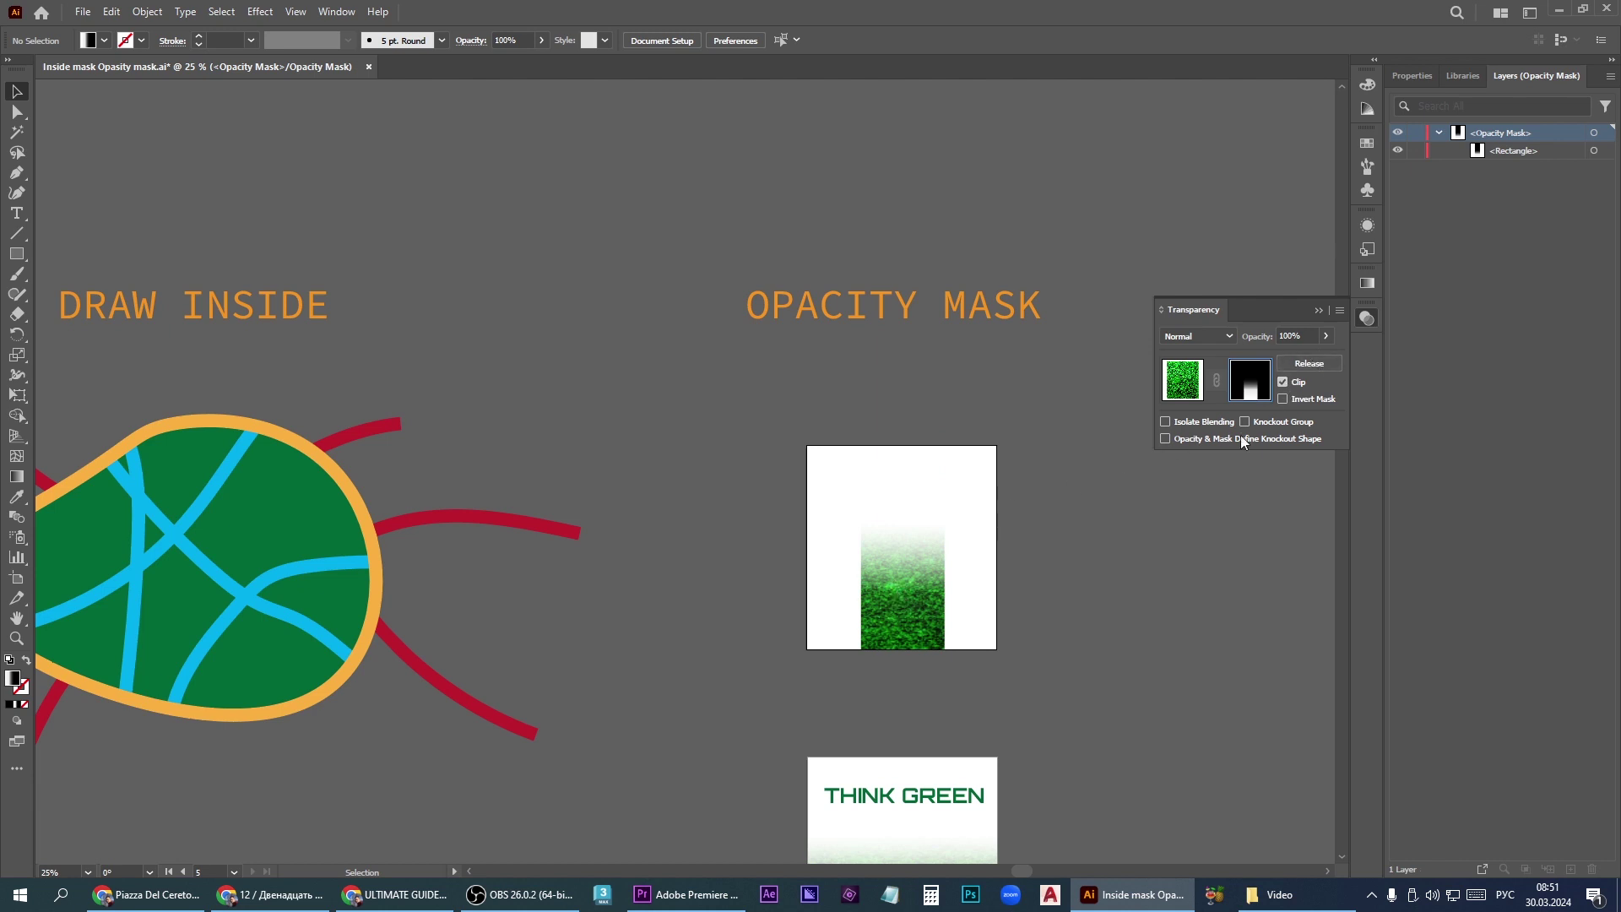
{"action": "left_click", "coordinate": [1296, 381]}
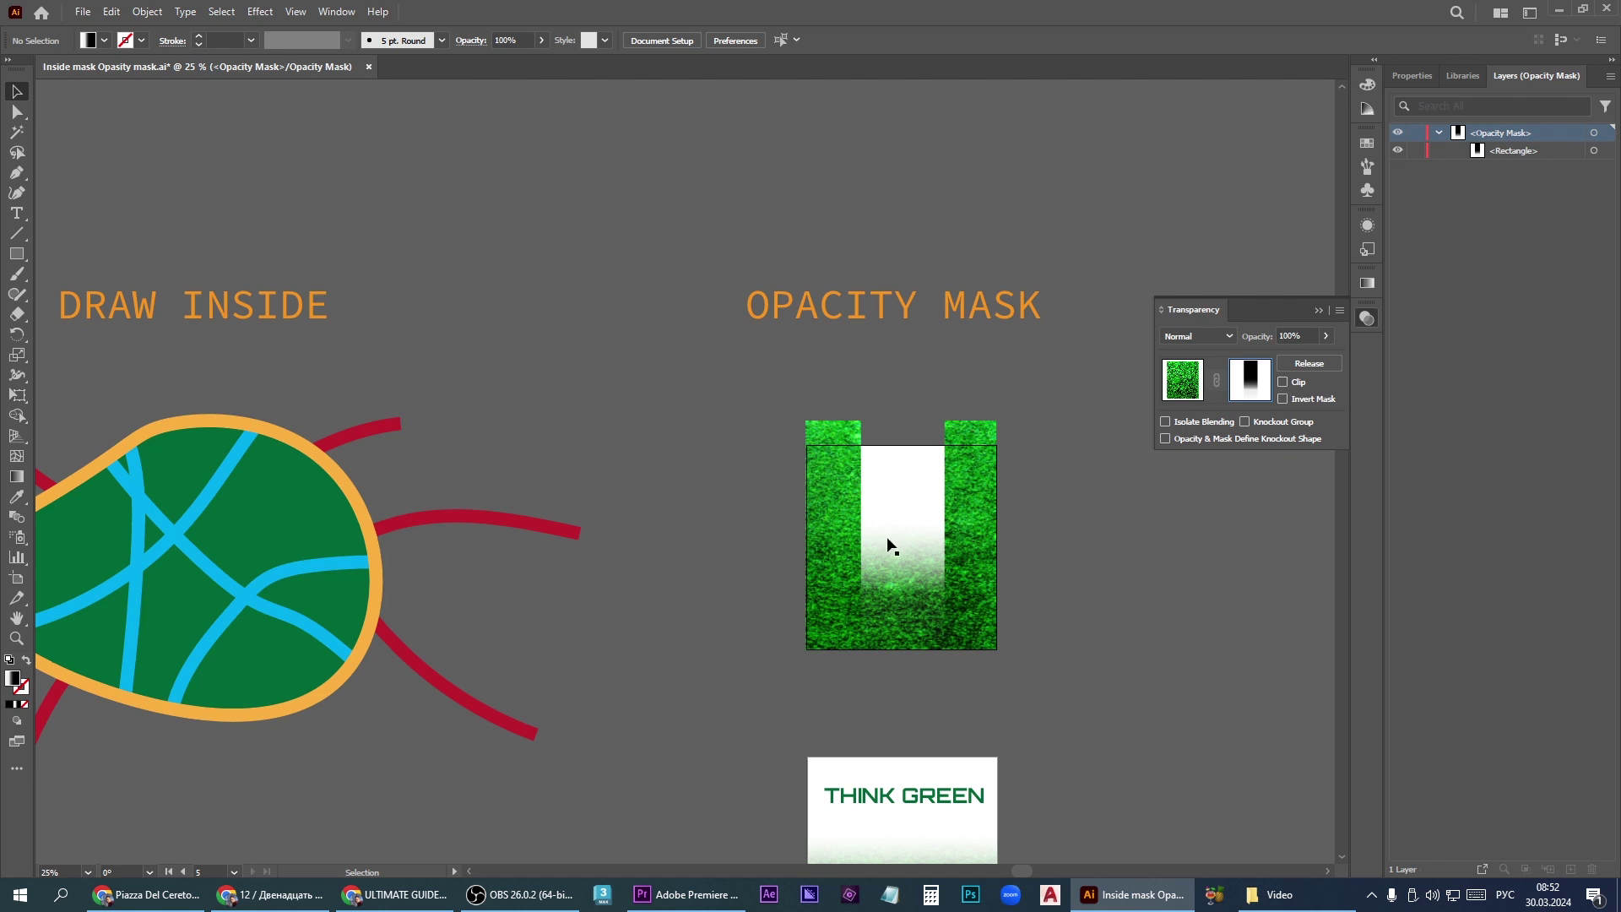
- Stretch the mask rectangle past the grass image's top and bottom edges, to a length of about 1088 pt
{"action": "left_click", "coordinate": [916, 487]}
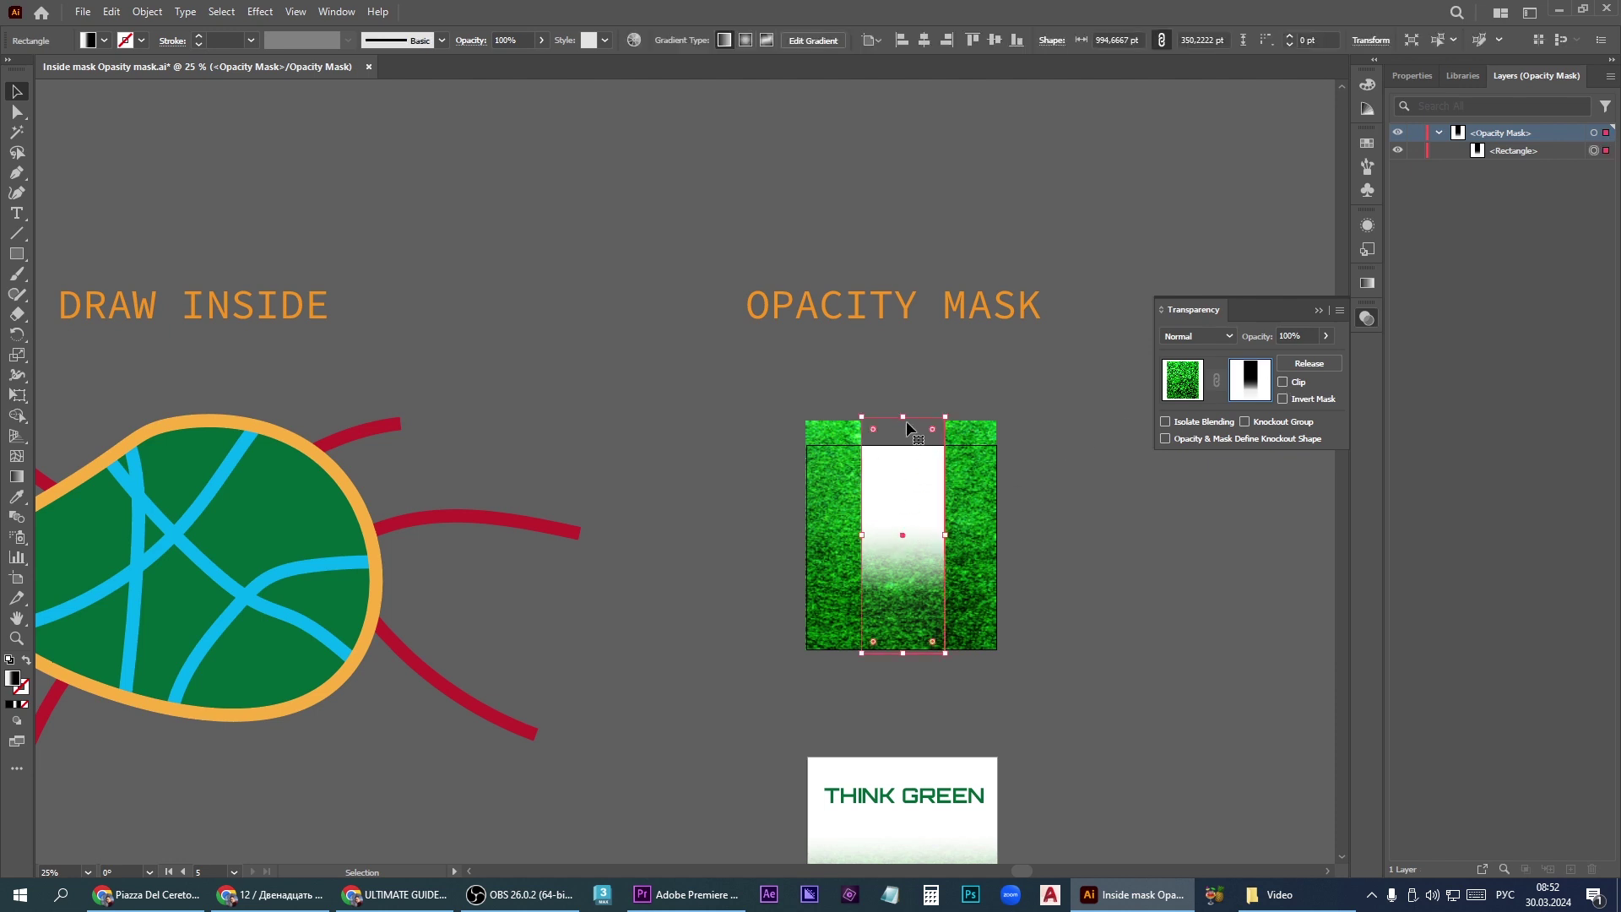
{"action": "left_click_drag", "start_coordinate": [903, 417], "coordinate": [913, 348]}
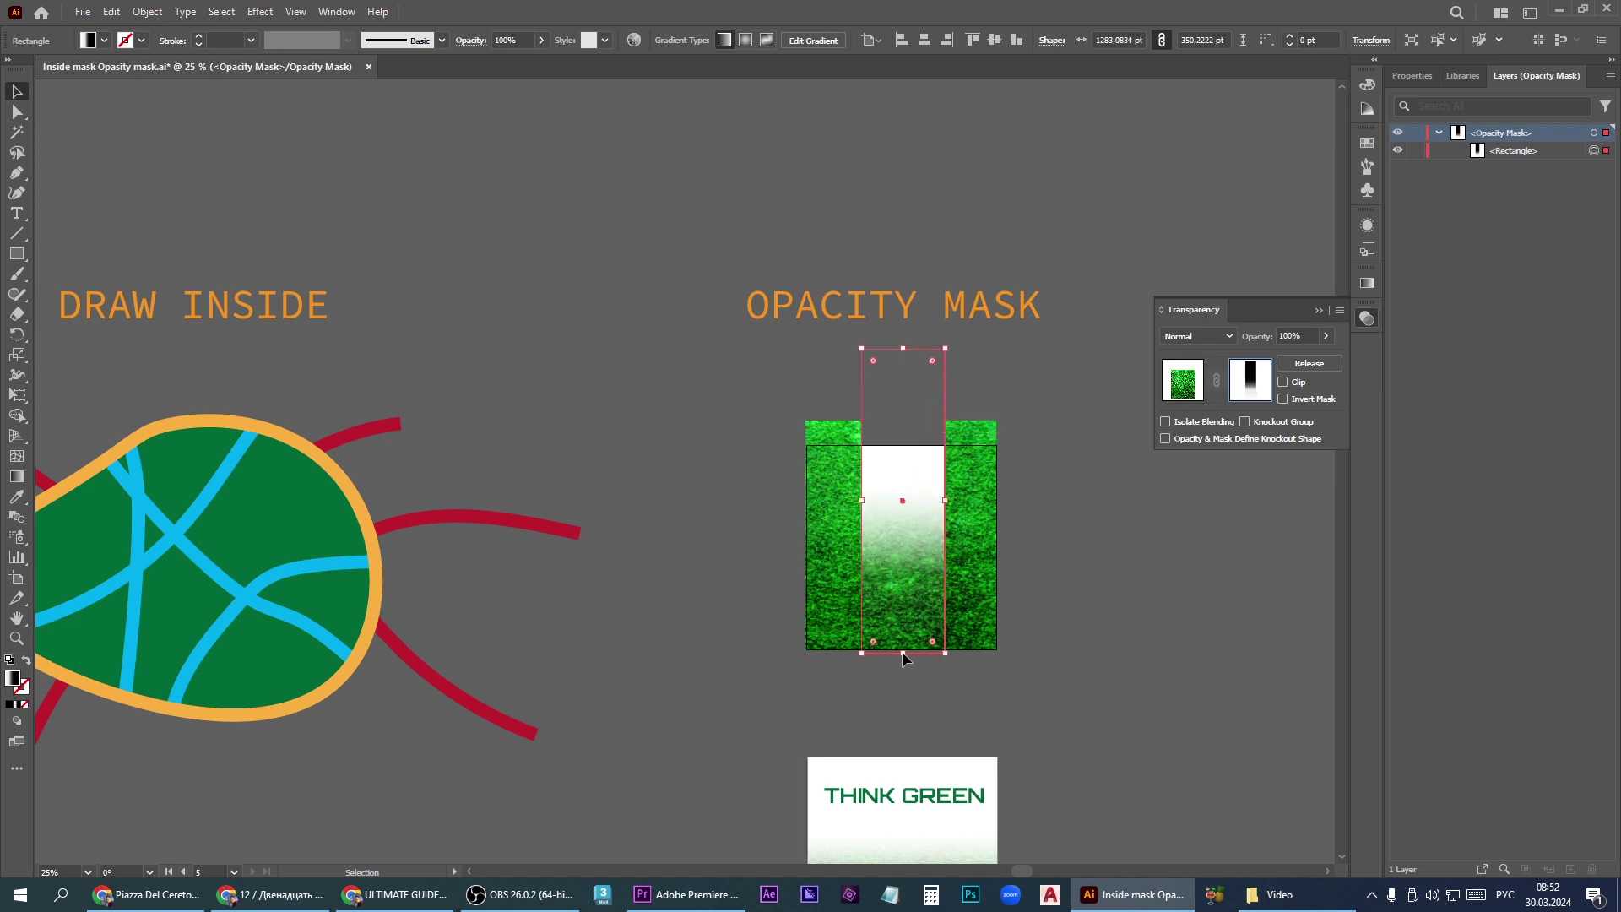
{"action": "mouse_move", "coordinate": [901, 651]}
{"action": "left_mouse_down"}
{"action": "mouse_move", "coordinate": [891, 715]}
{"action": "mouse_move", "coordinate": [894, 662]}
{"action": "left_mouse_up"}
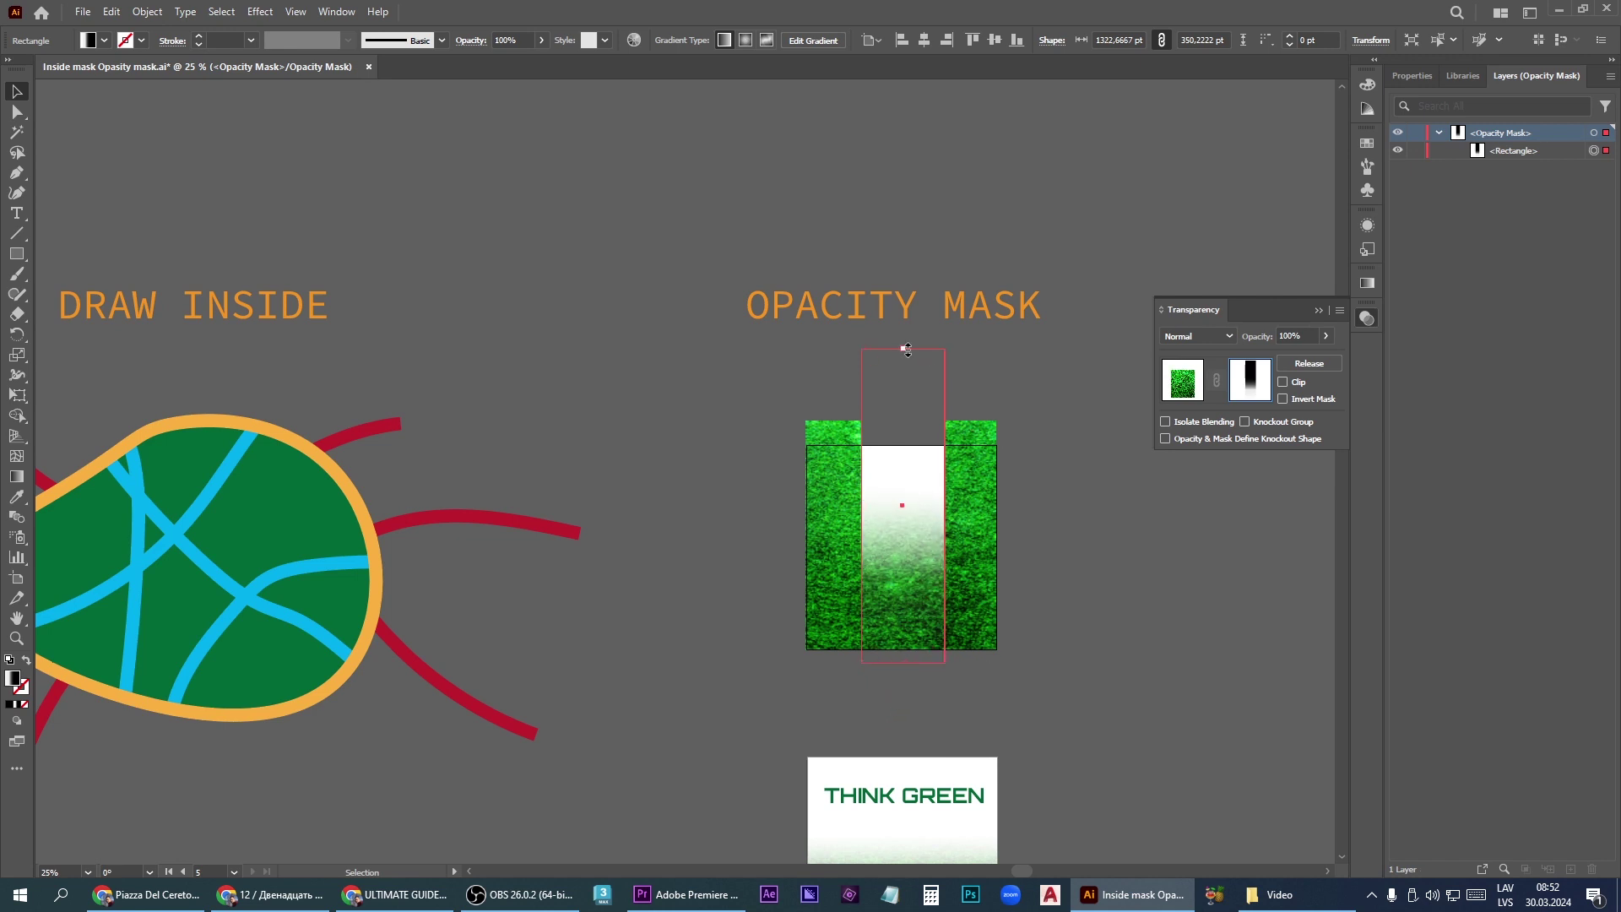
{"action": "left_click_drag", "start_coordinate": [907, 349], "coordinate": [896, 406]}
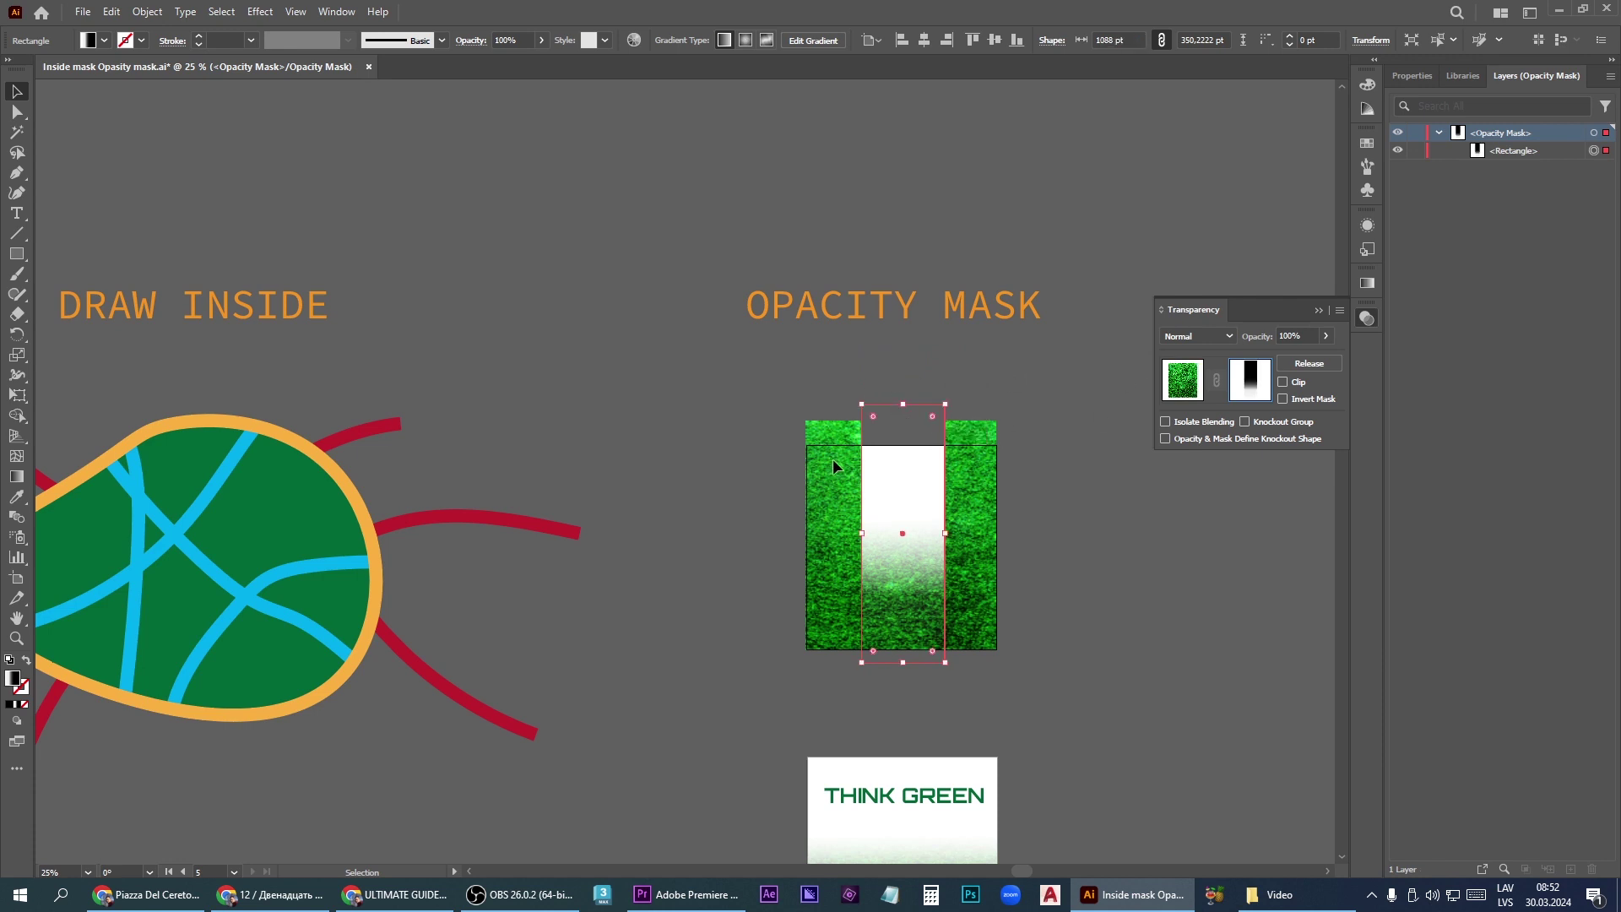
- Shift the mask gradient's black stop, light stop and midpoint upward with the Gradient tool, and turn clipping back on
{"action": "key", "text": "g"}
{"action": "left_click", "coordinate": [902, 518]}
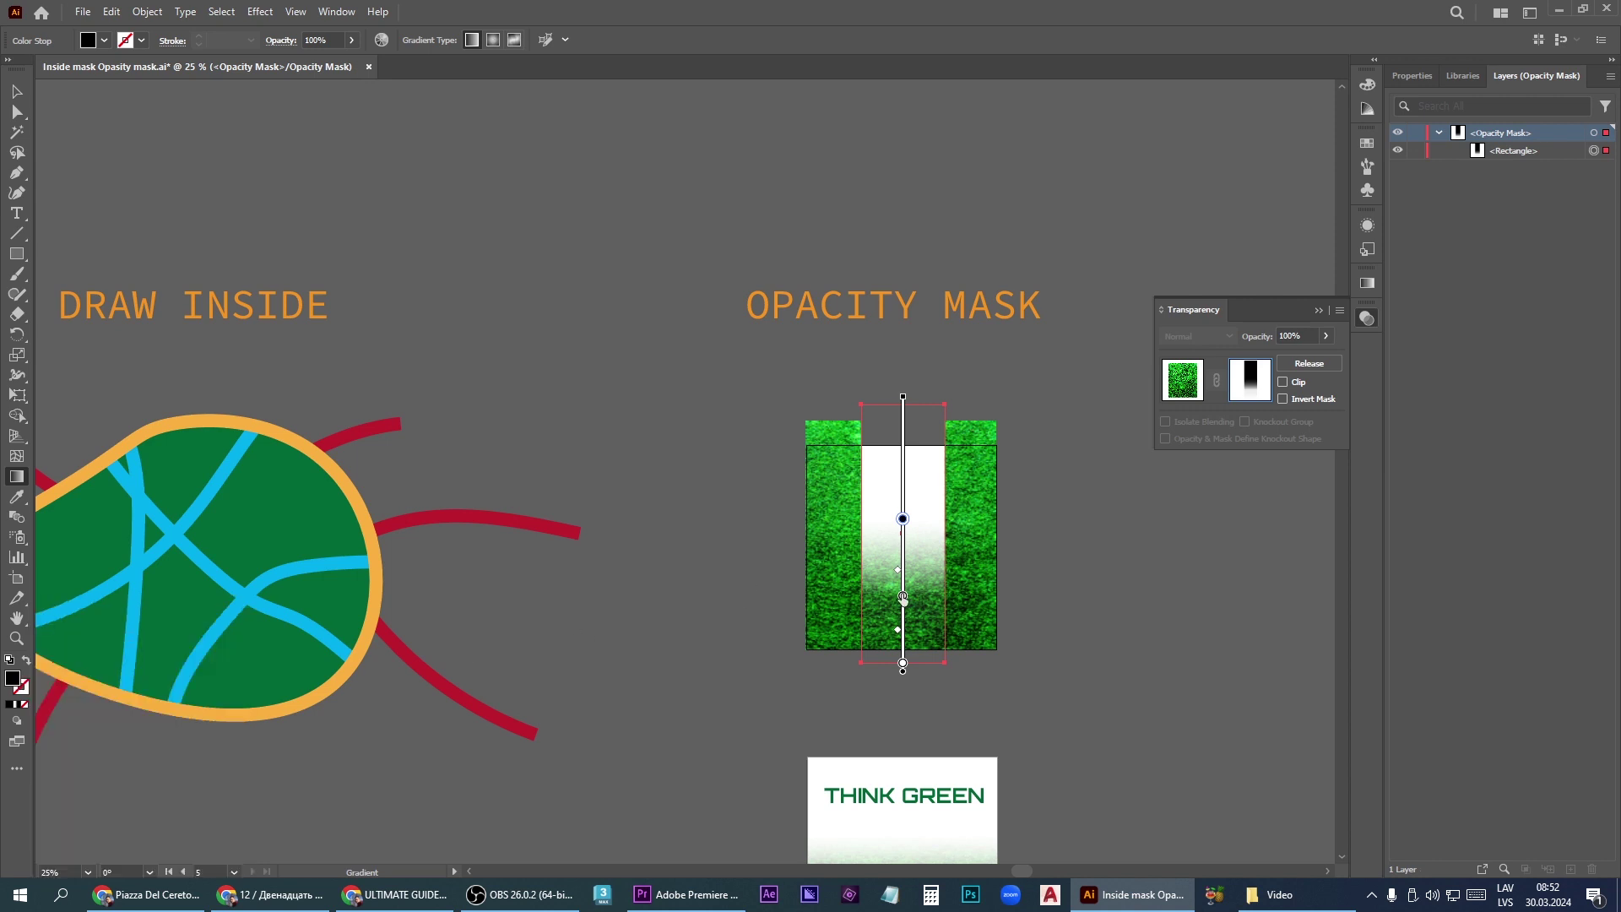
{"action": "left_click_drag", "start_coordinate": [902, 519], "coordinate": [905, 481]}
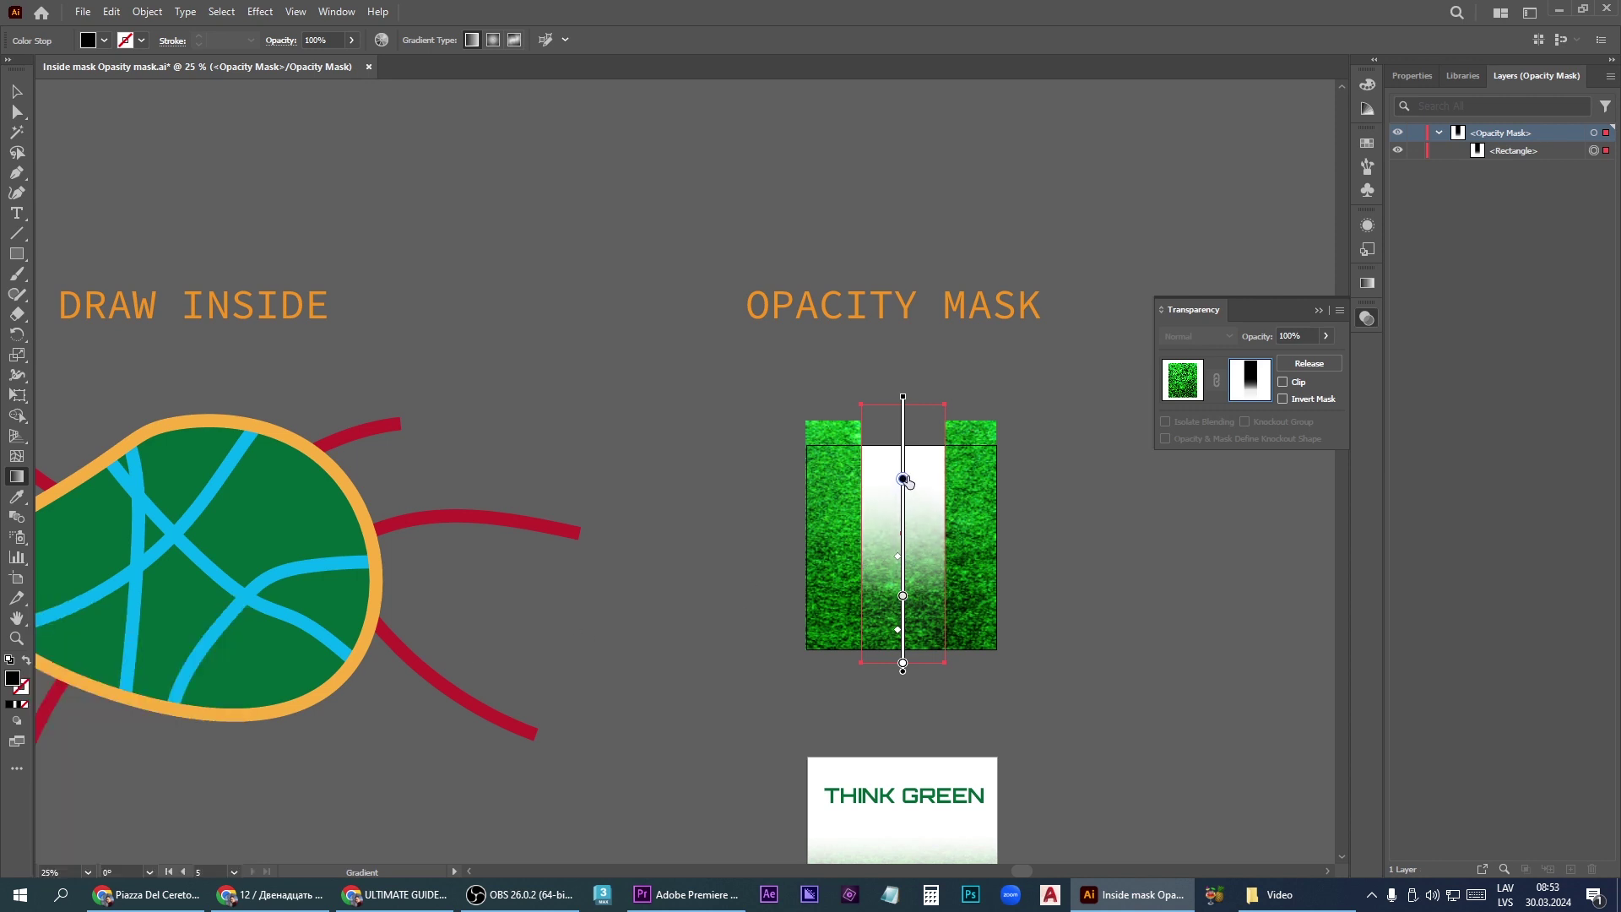
{"action": "left_click_drag", "start_coordinate": [897, 557], "coordinate": [897, 523]}
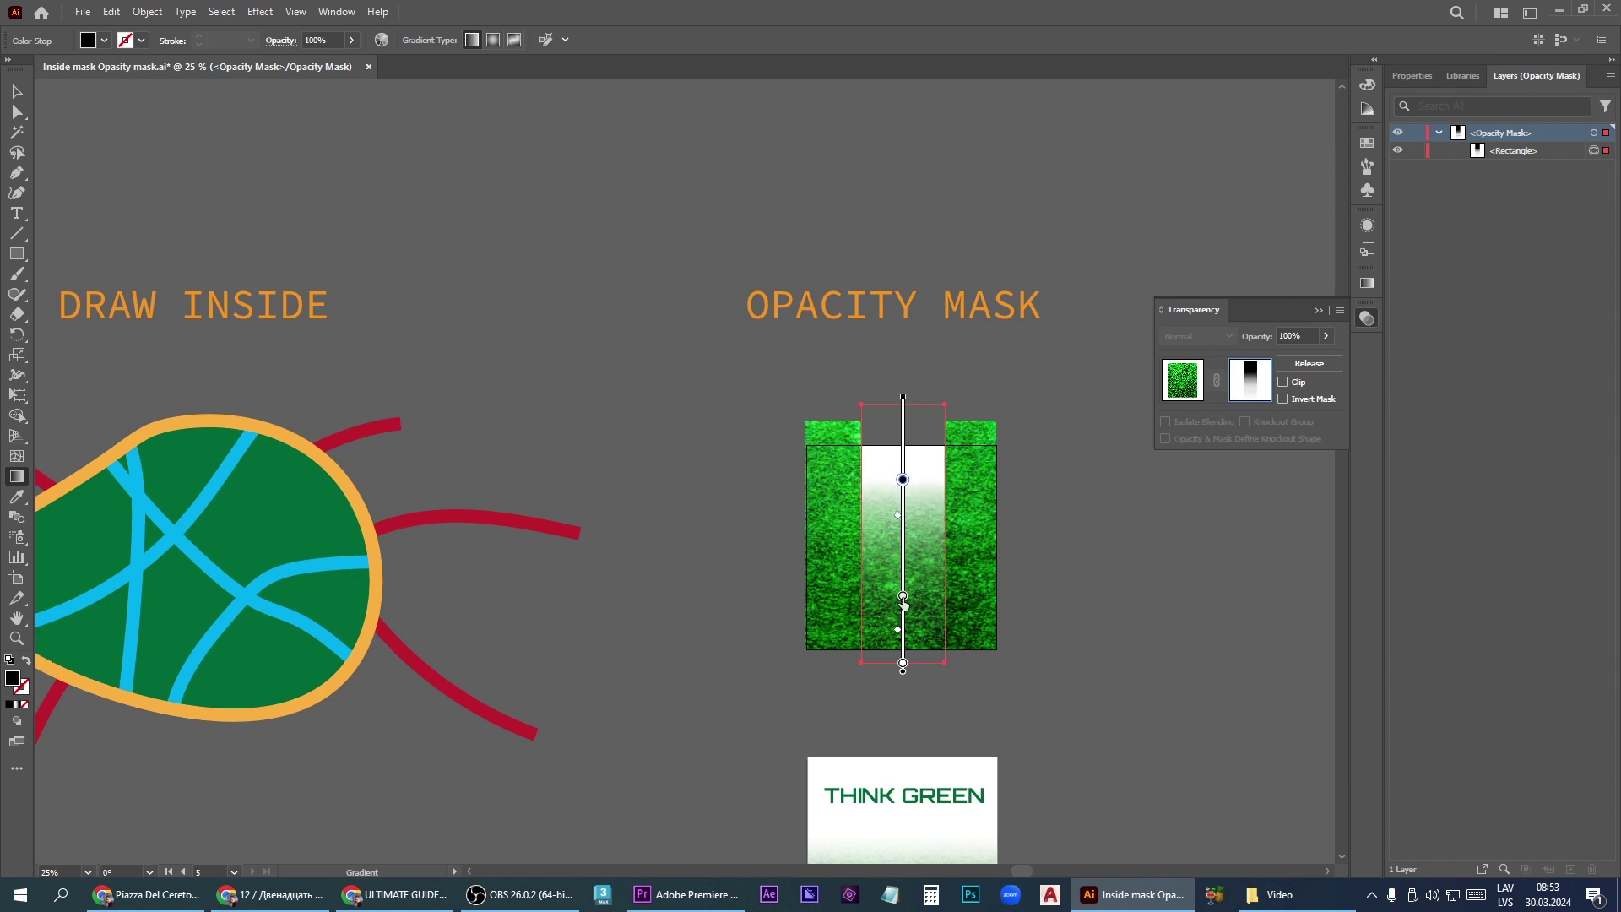
{"action": "mouse_move", "coordinate": [902, 596]}
{"action": "left_mouse_down"}
{"action": "mouse_move", "coordinate": [906, 574]}
{"action": "mouse_move", "coordinate": [898, 622]}
{"action": "mouse_move", "coordinate": [906, 578]}
{"action": "left_mouse_up"}
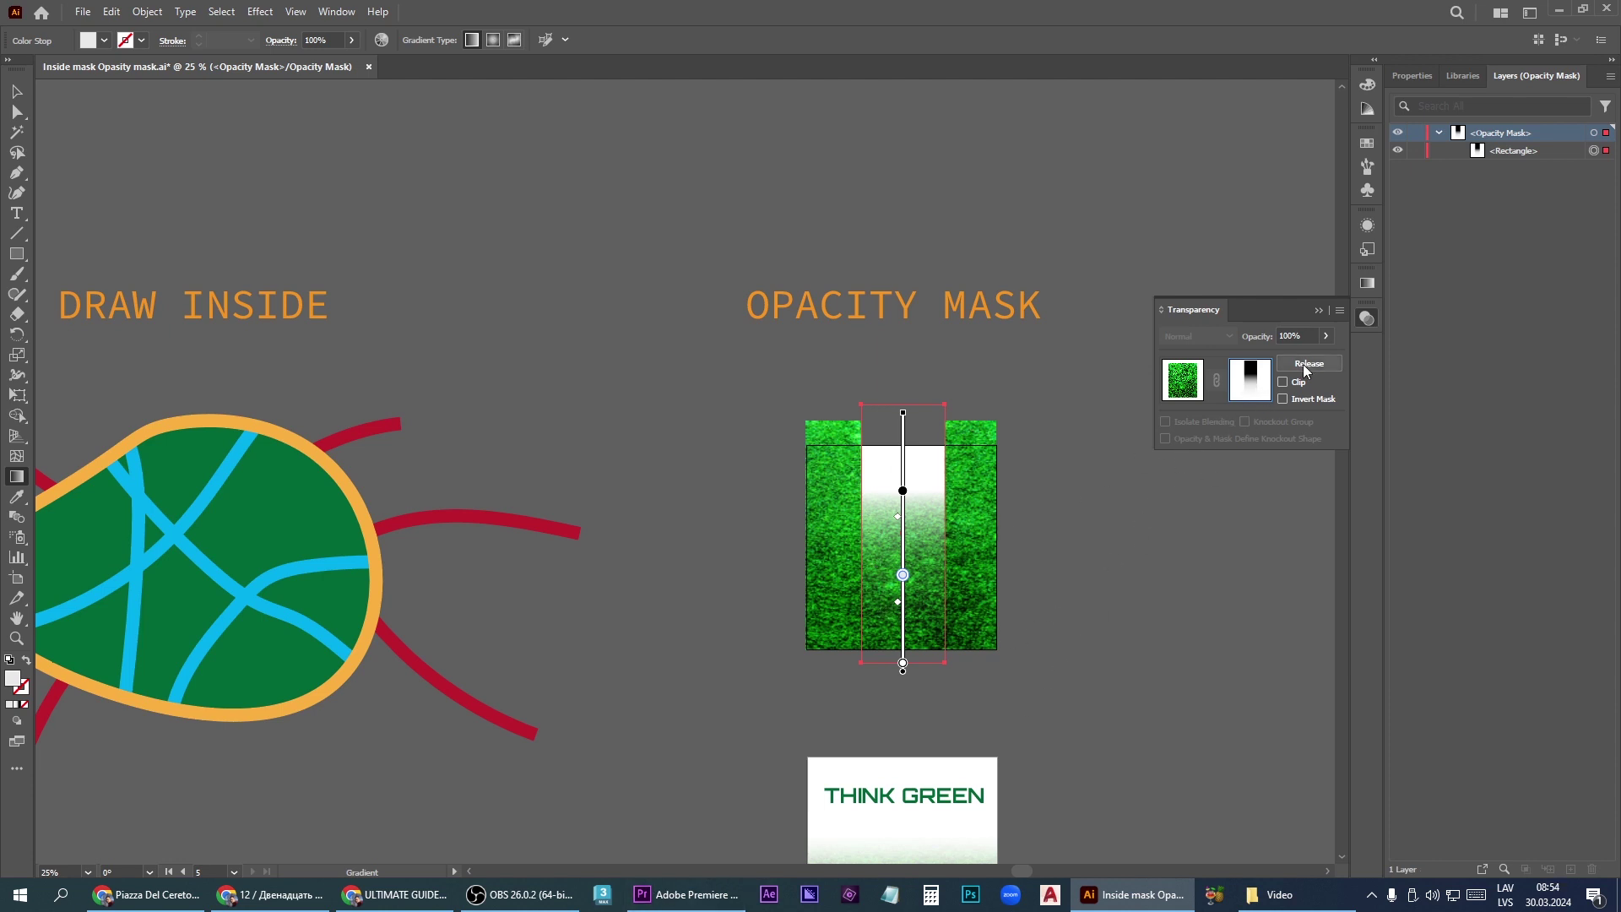
{"action": "left_click", "coordinate": [1284, 382]}
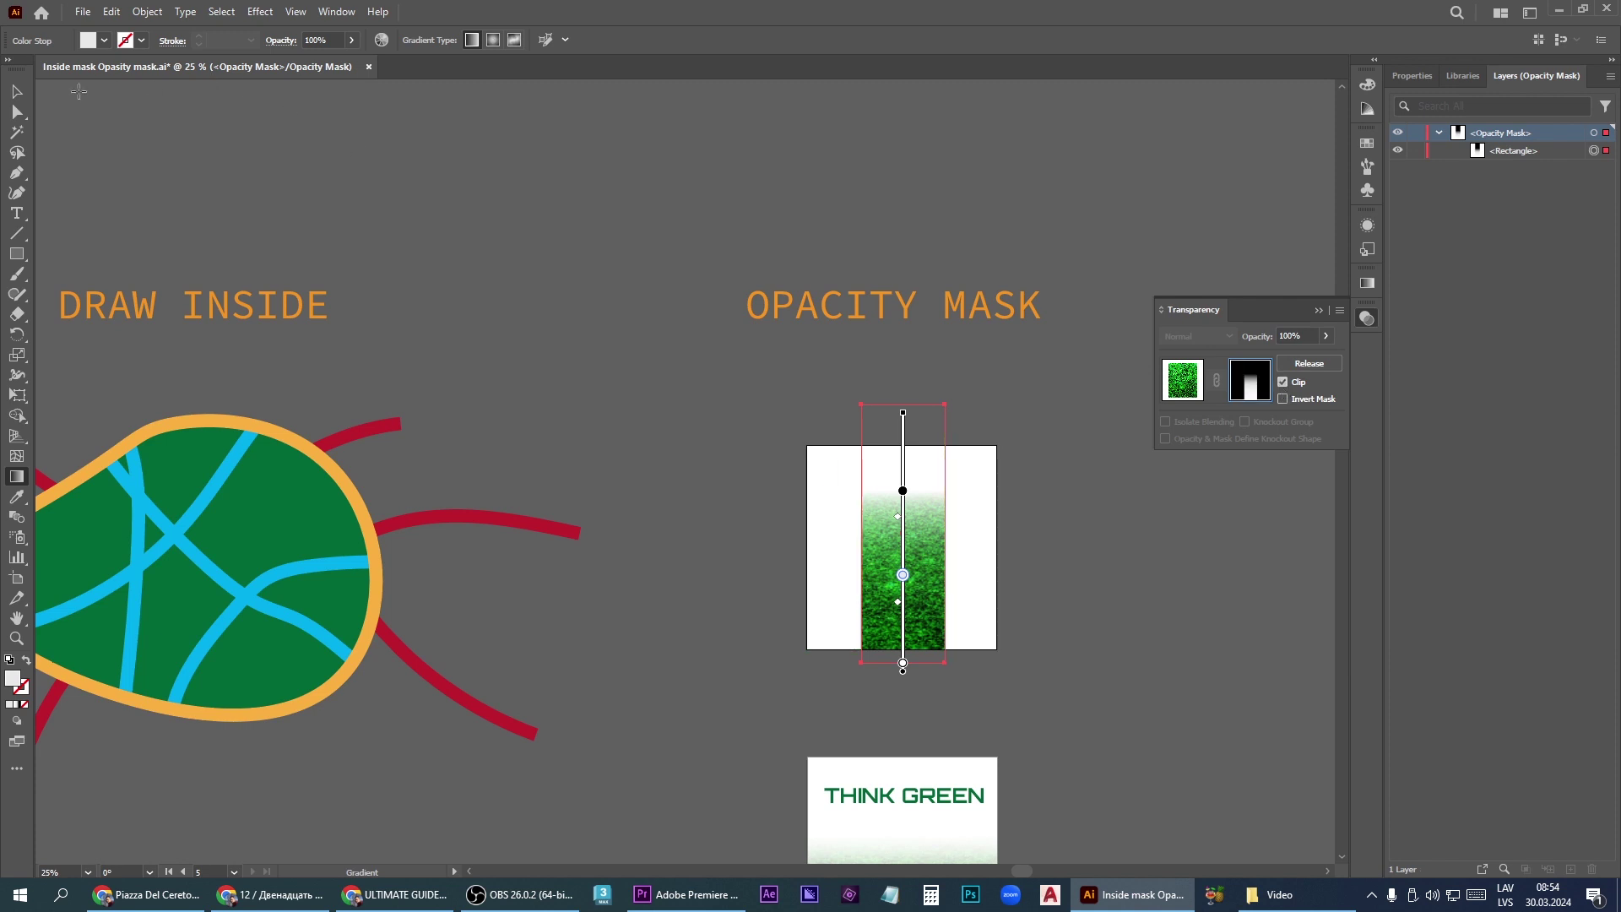
{"action": "left_click", "coordinate": [16, 92]}
- Compare the grass image with its opacity mask inverted and not inverted, leaving the mask non-inverted
{"action": "scroll", "coordinate": [1118, 514], "scroll_direction": "down", "scroll_amount": 2}
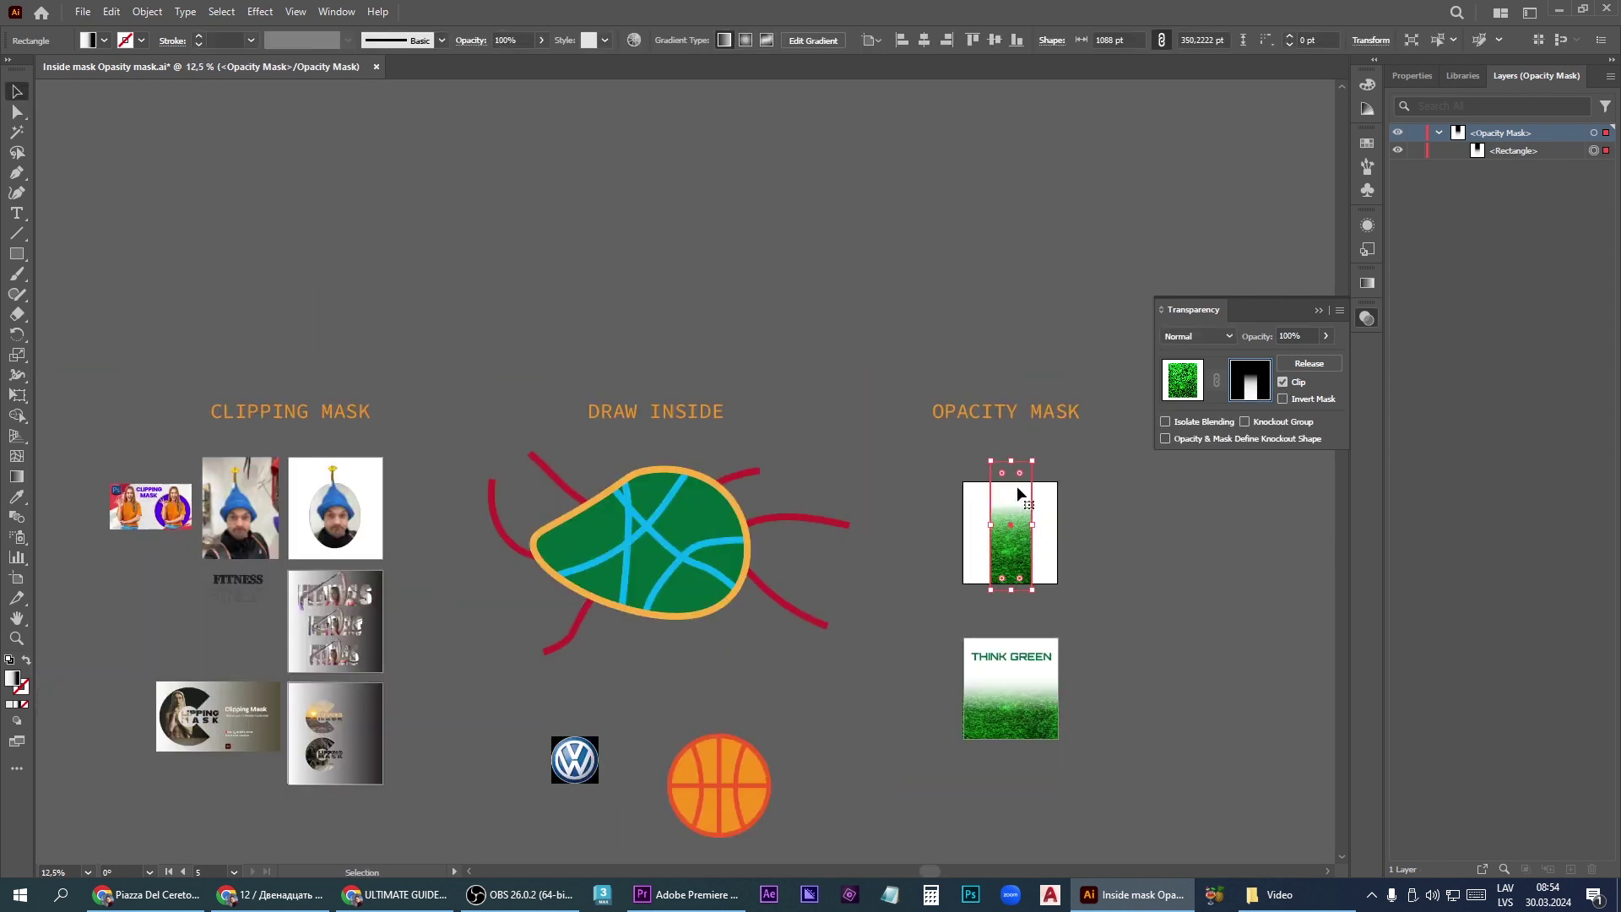
{"action": "scroll", "coordinate": [1015, 494], "scroll_direction": "up", "scroll_amount": 1}
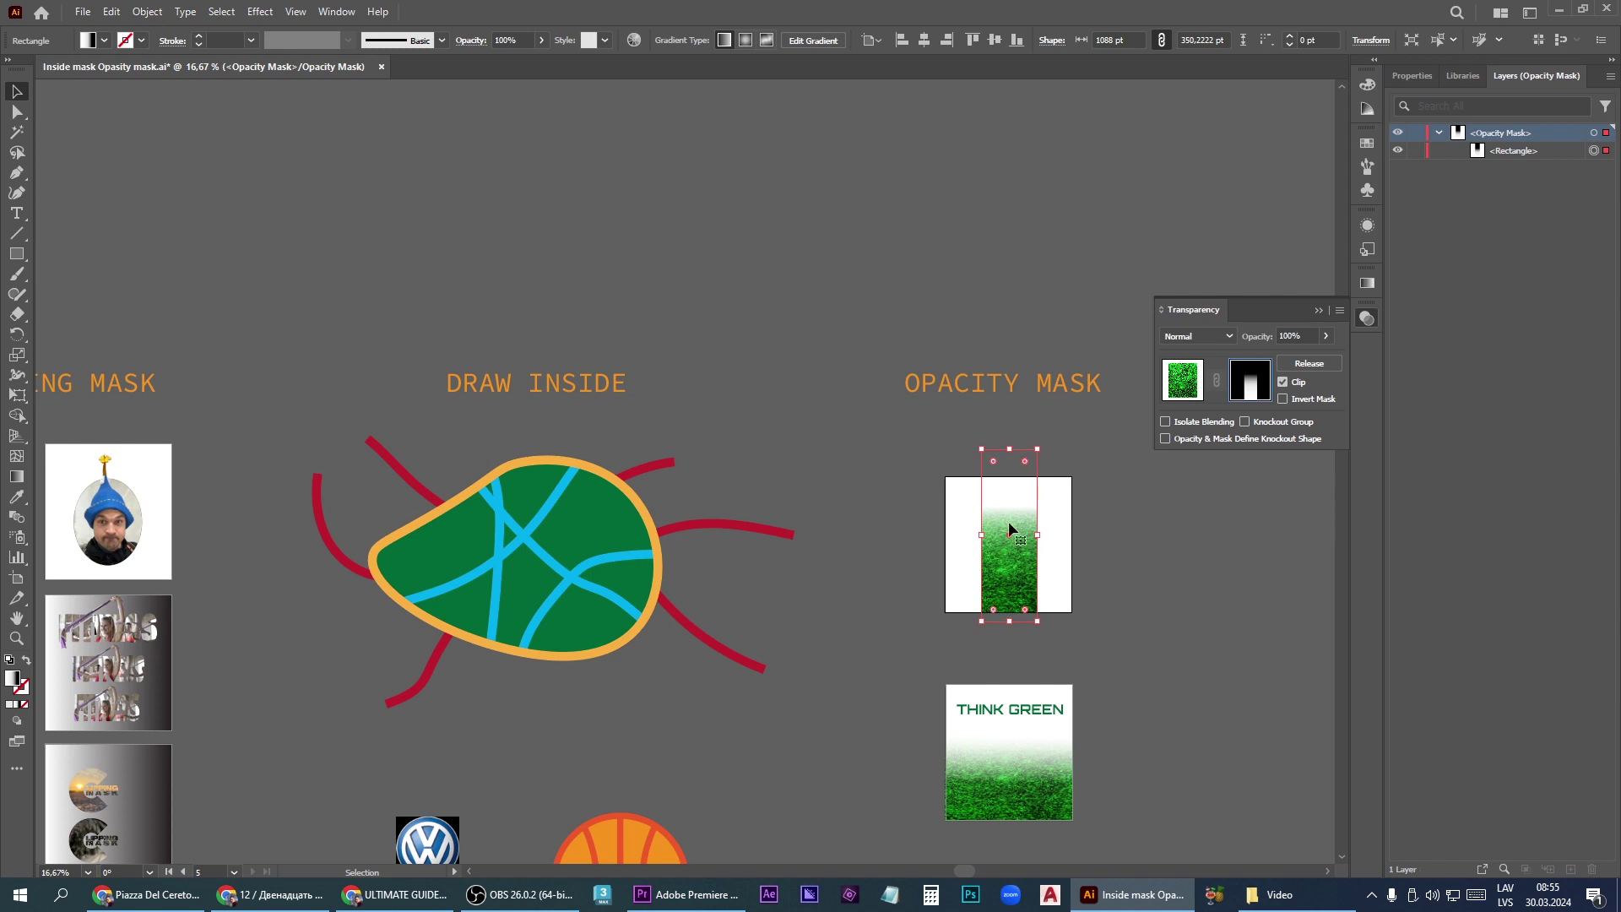
{"action": "scroll", "coordinate": [1010, 529], "scroll_direction": "down", "scroll_amount": 1}
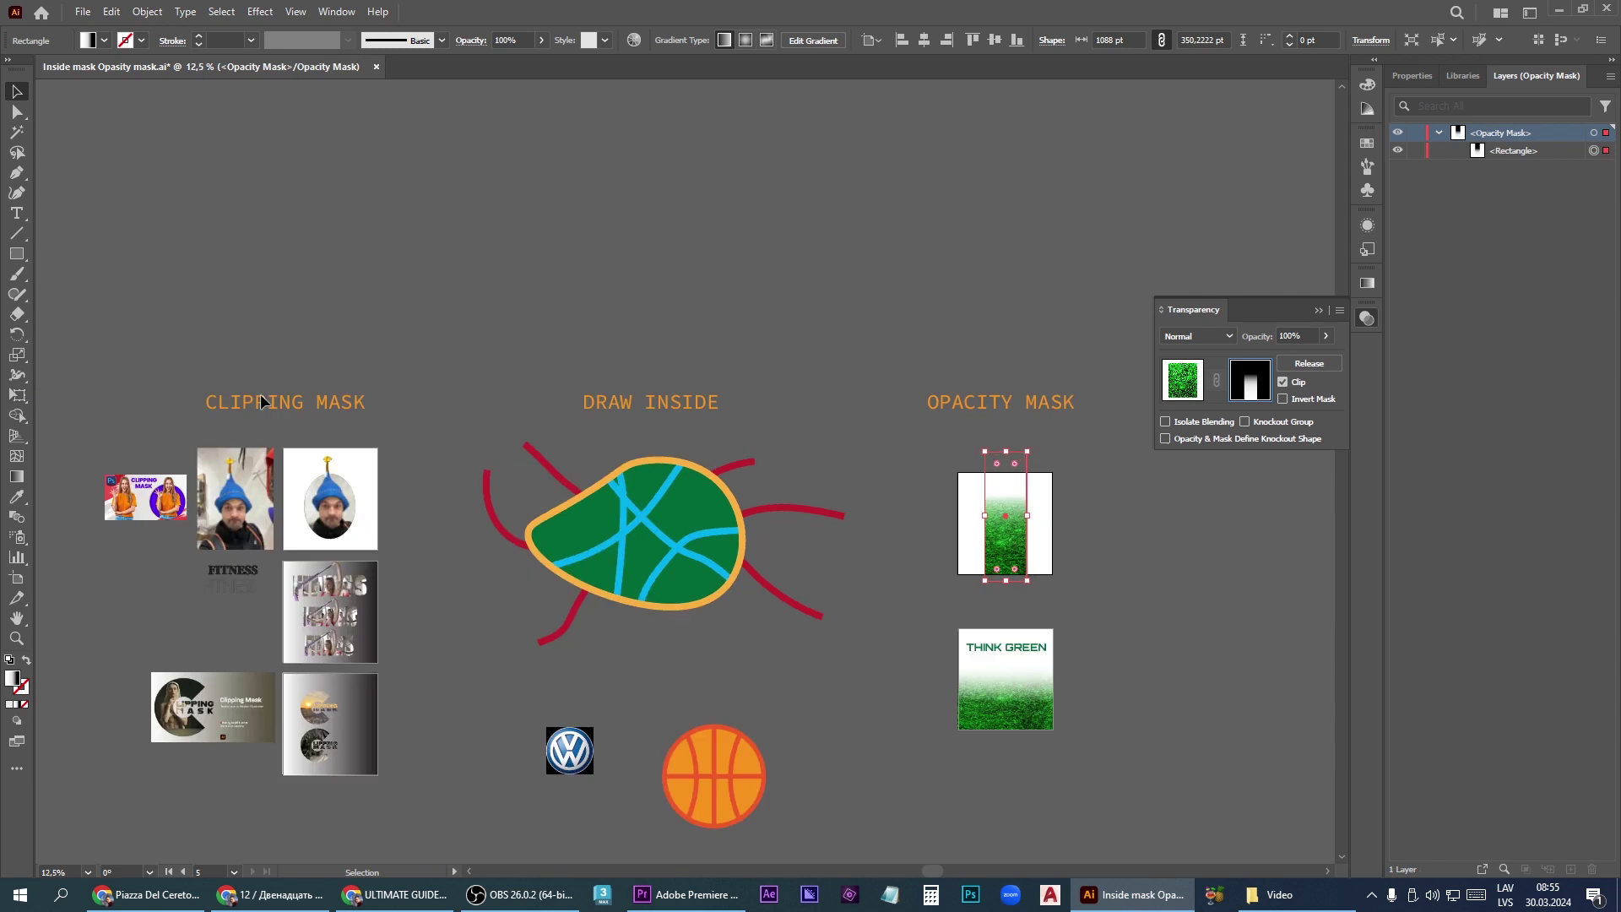
{"action": "scroll", "coordinate": [317, 480], "scroll_direction": "up", "scroll_amount": 2}
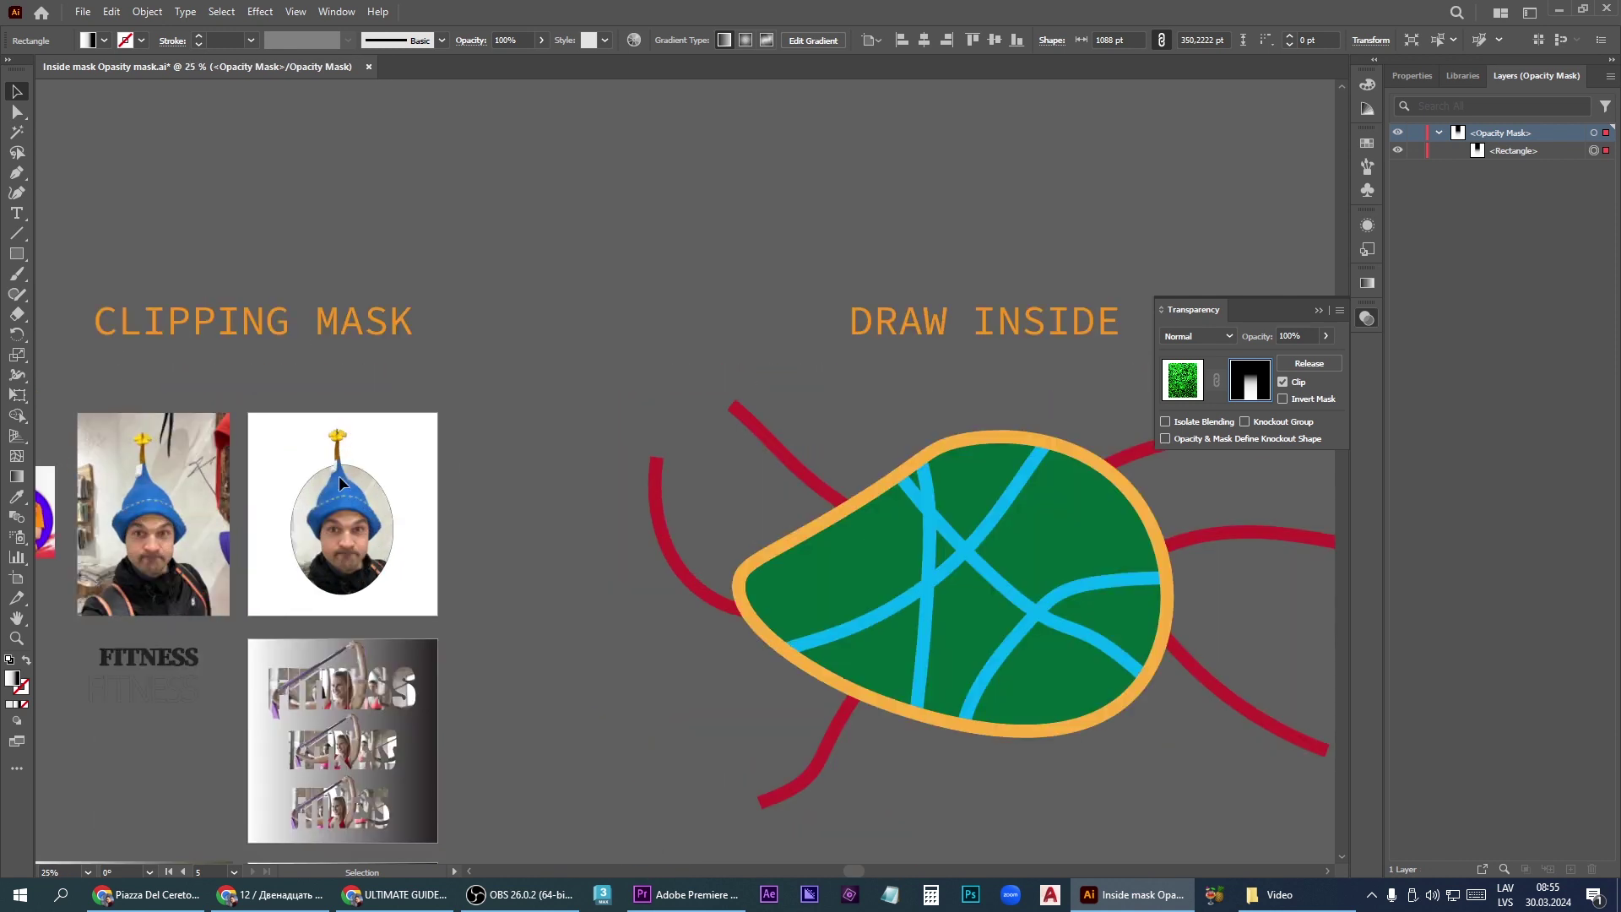
{"action": "scroll", "coordinate": [235, 589], "scroll_direction": "down", "scroll_amount": 2}
{"action": "scroll", "coordinate": [869, 570], "scroll_direction": "up", "scroll_amount": 4}
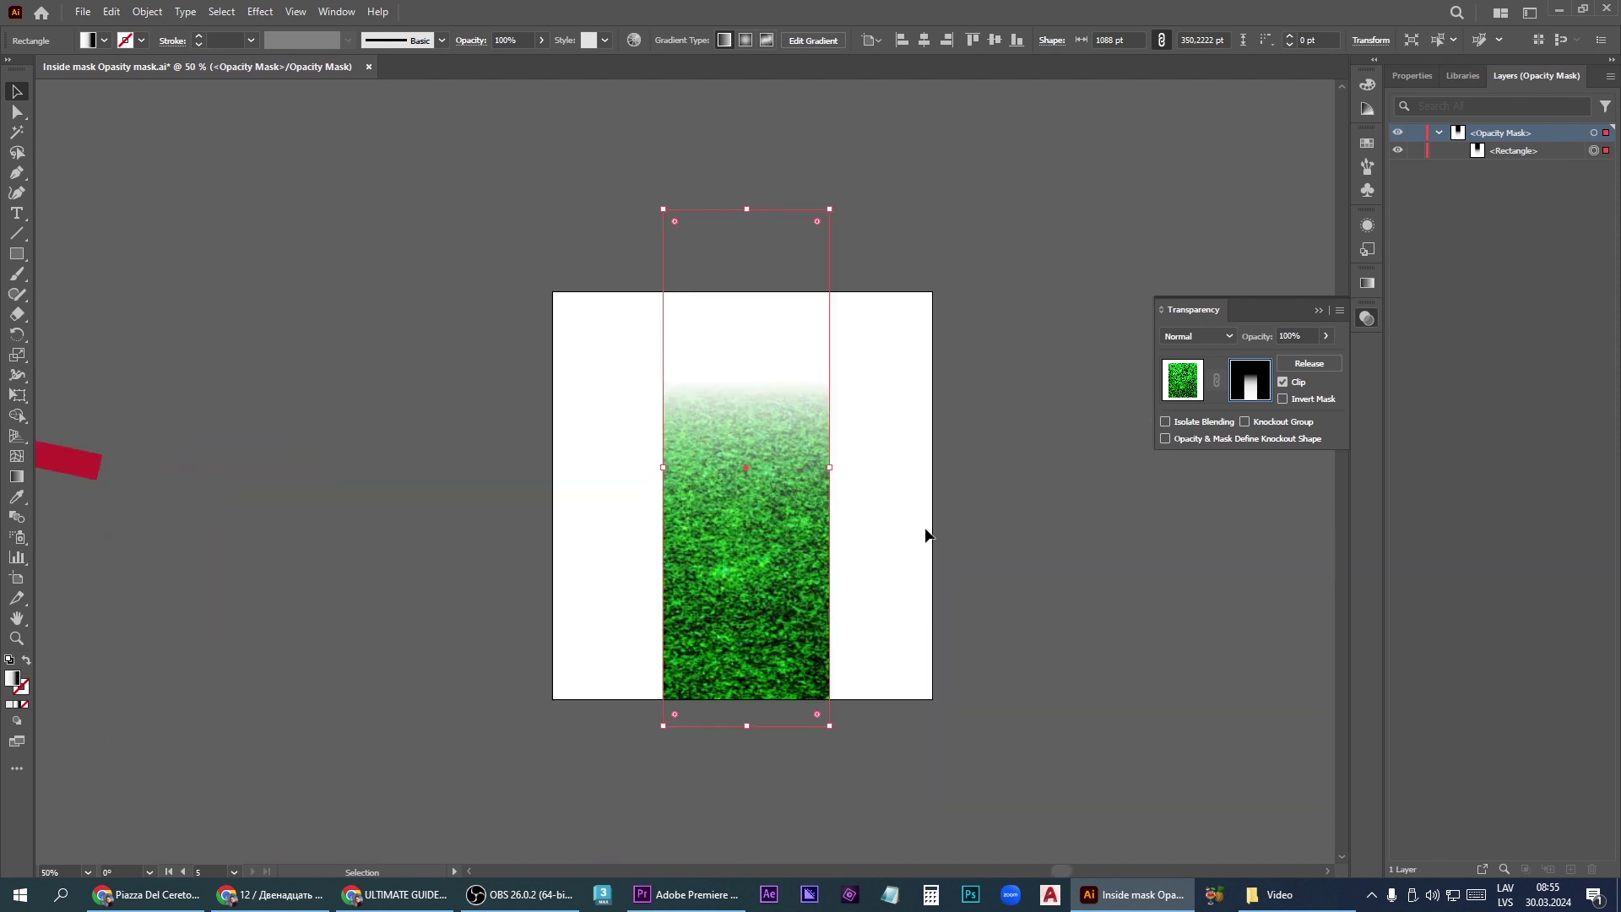
{"action": "left_click", "coordinate": [1283, 399]}
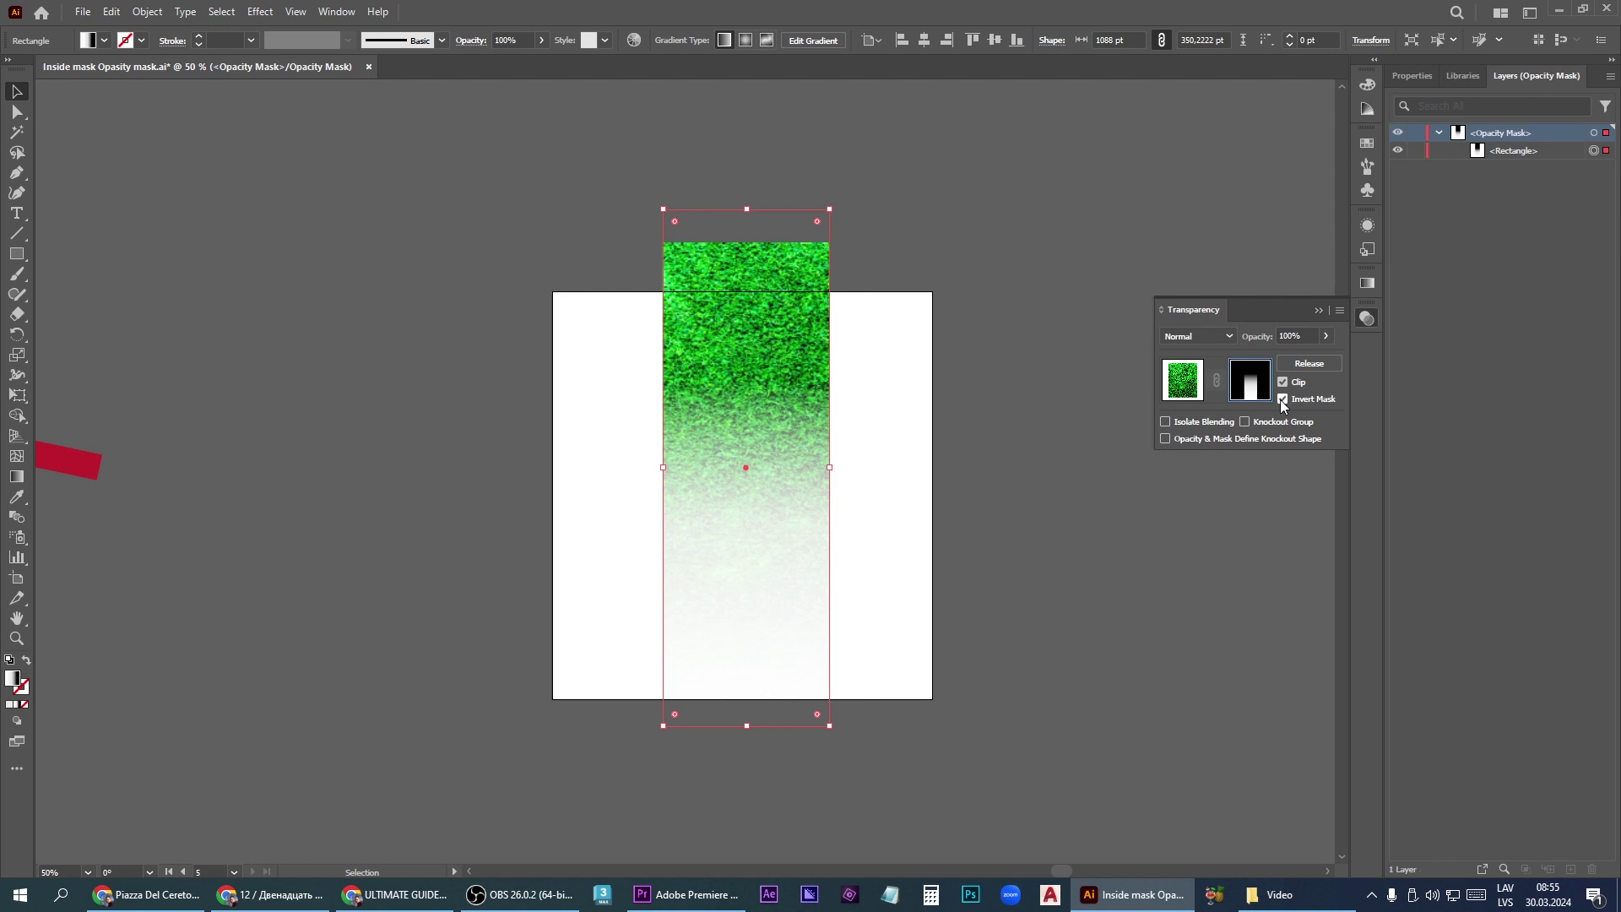
{"action": "left_click", "coordinate": [1282, 401]}
{"action": "left_click", "coordinate": [1282, 400]}
{"action": "left_click", "coordinate": [1283, 400]}
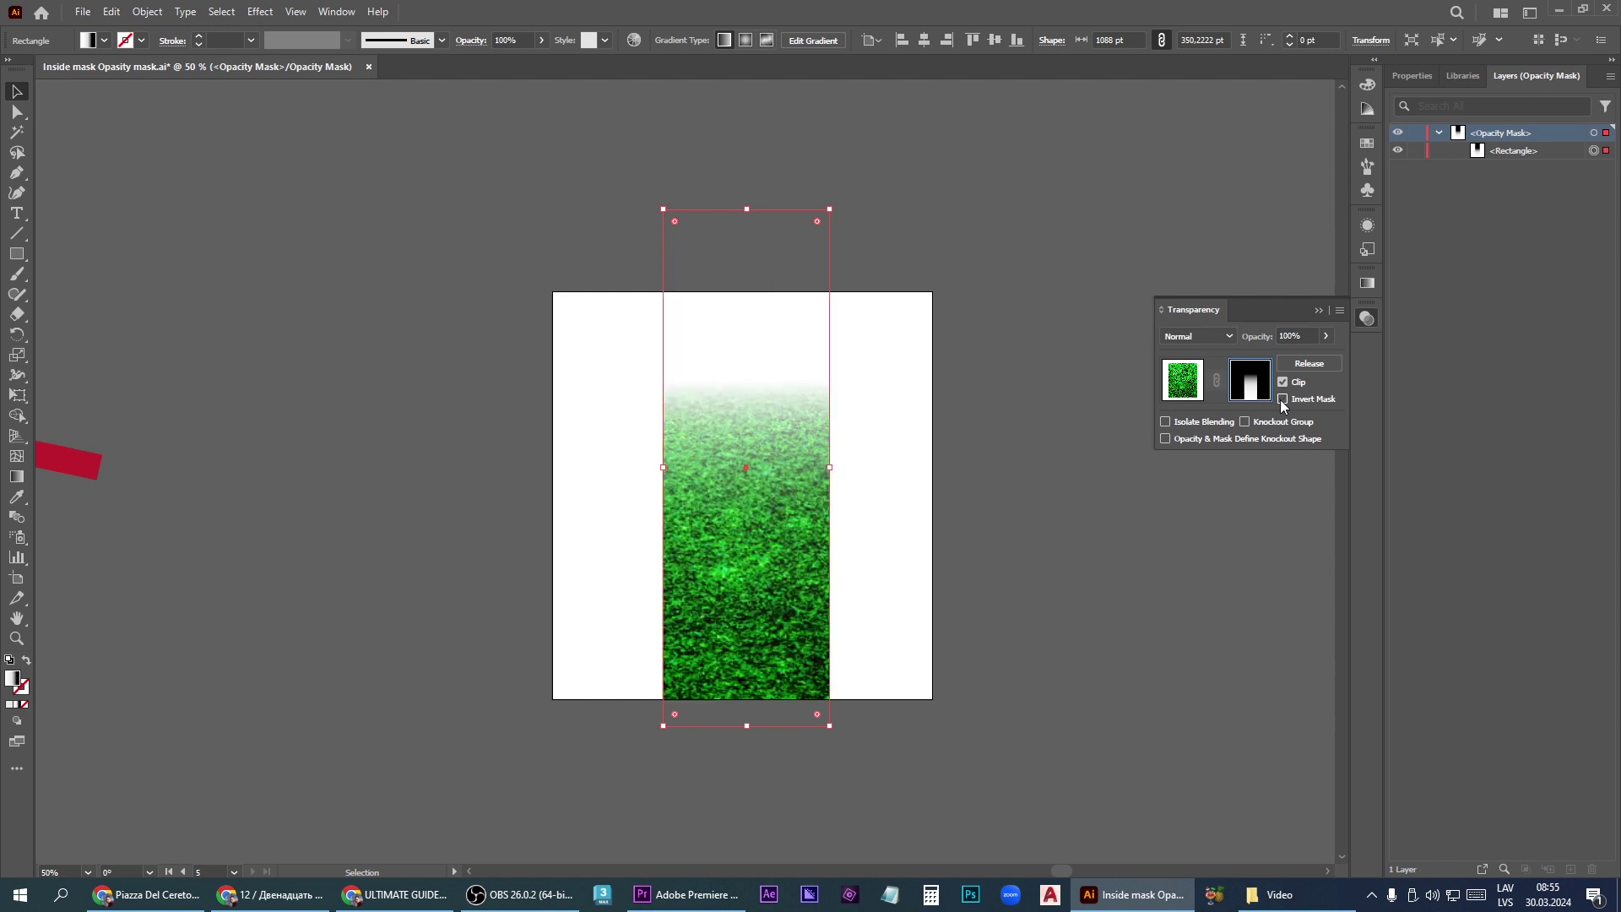
- Leave mask editing, try moving and resizing the grass image, and unlink the opacity mask from the image
{"action": "left_click", "coordinate": [1182, 387]}
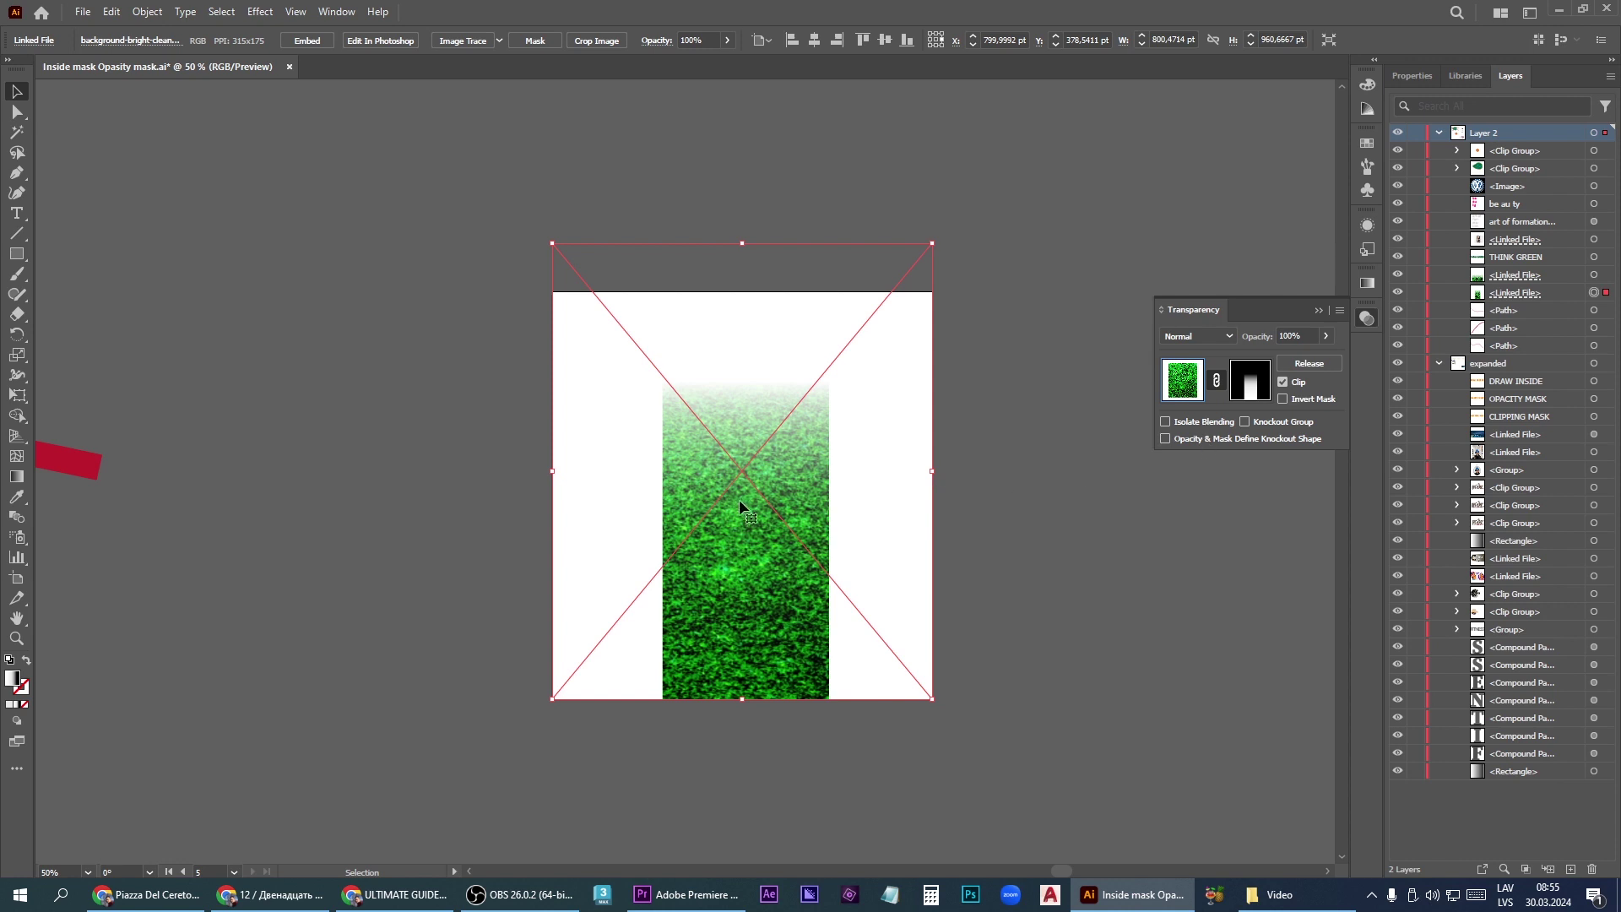
{"action": "mouse_move", "coordinate": [783, 491]}
{"action": "left_mouse_down"}
{"action": "mouse_move", "coordinate": [660, 432]}
{"action": "mouse_move", "coordinate": [681, 535]}
{"action": "mouse_move", "coordinate": [926, 510]}
{"action": "mouse_move", "coordinate": [861, 415]}
{"action": "mouse_move", "coordinate": [728, 482]}
{"action": "mouse_move", "coordinate": [817, 472]}
{"action": "mouse_move", "coordinate": [764, 473]}
{"action": "left_mouse_up"}
{"action": "key", "text": "ctrl+z"}
{"action": "mouse_move", "coordinate": [932, 471]}
{"action": "left_mouse_down"}
{"action": "mouse_move", "coordinate": [820, 473]}
{"action": "mouse_move", "coordinate": [932, 478]}
{"action": "left_mouse_up"}
{"action": "left_click", "coordinate": [1217, 381]}
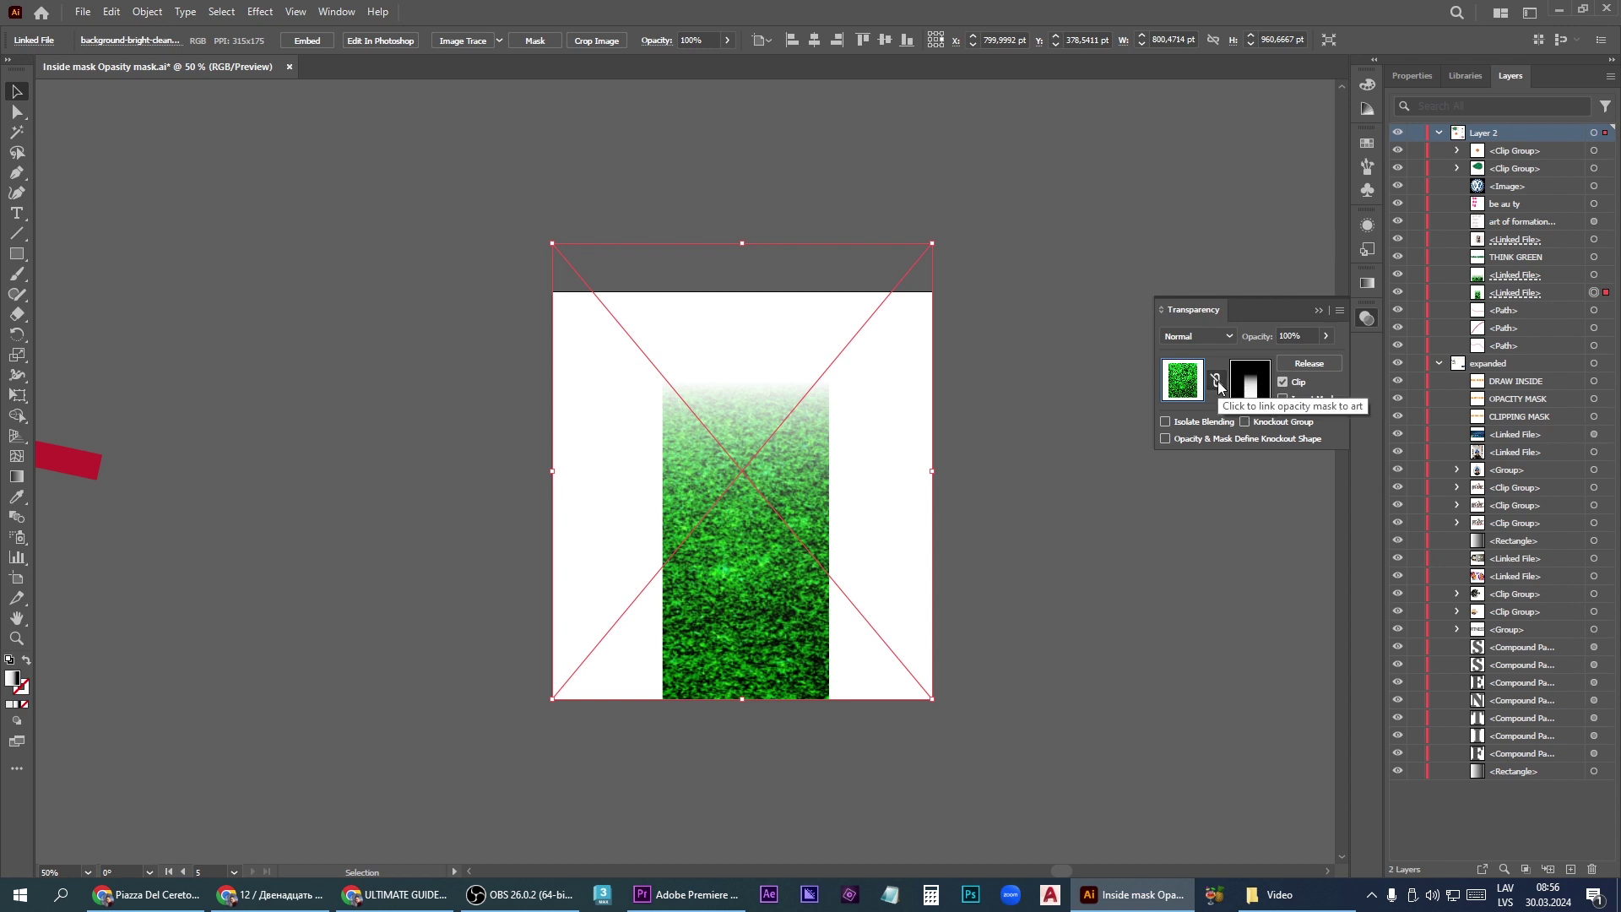
{"action": "mouse_move", "coordinate": [931, 470]}
{"action": "left_mouse_down"}
{"action": "mouse_move", "coordinate": [1092, 468]}
{"action": "mouse_move", "coordinate": [868, 475]}
{"action": "mouse_move", "coordinate": [931, 475]}
{"action": "left_mouse_up"}
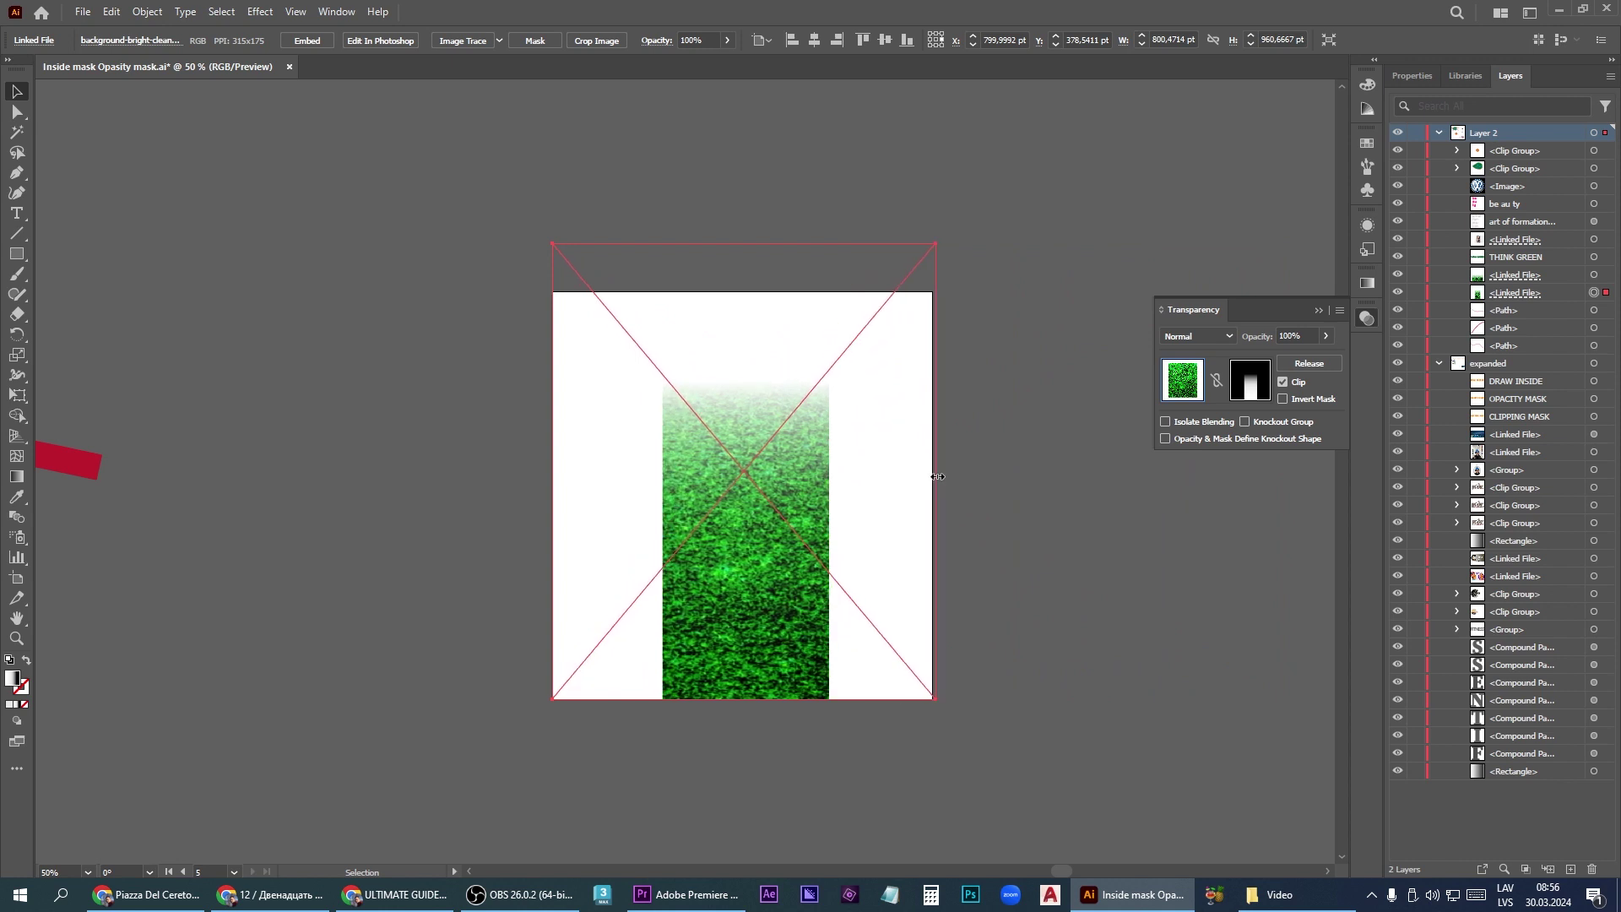
- Try shortening the mask rectangle from its top edge, undo it, and leave mask editing
{"action": "left_click", "coordinate": [1248, 380]}
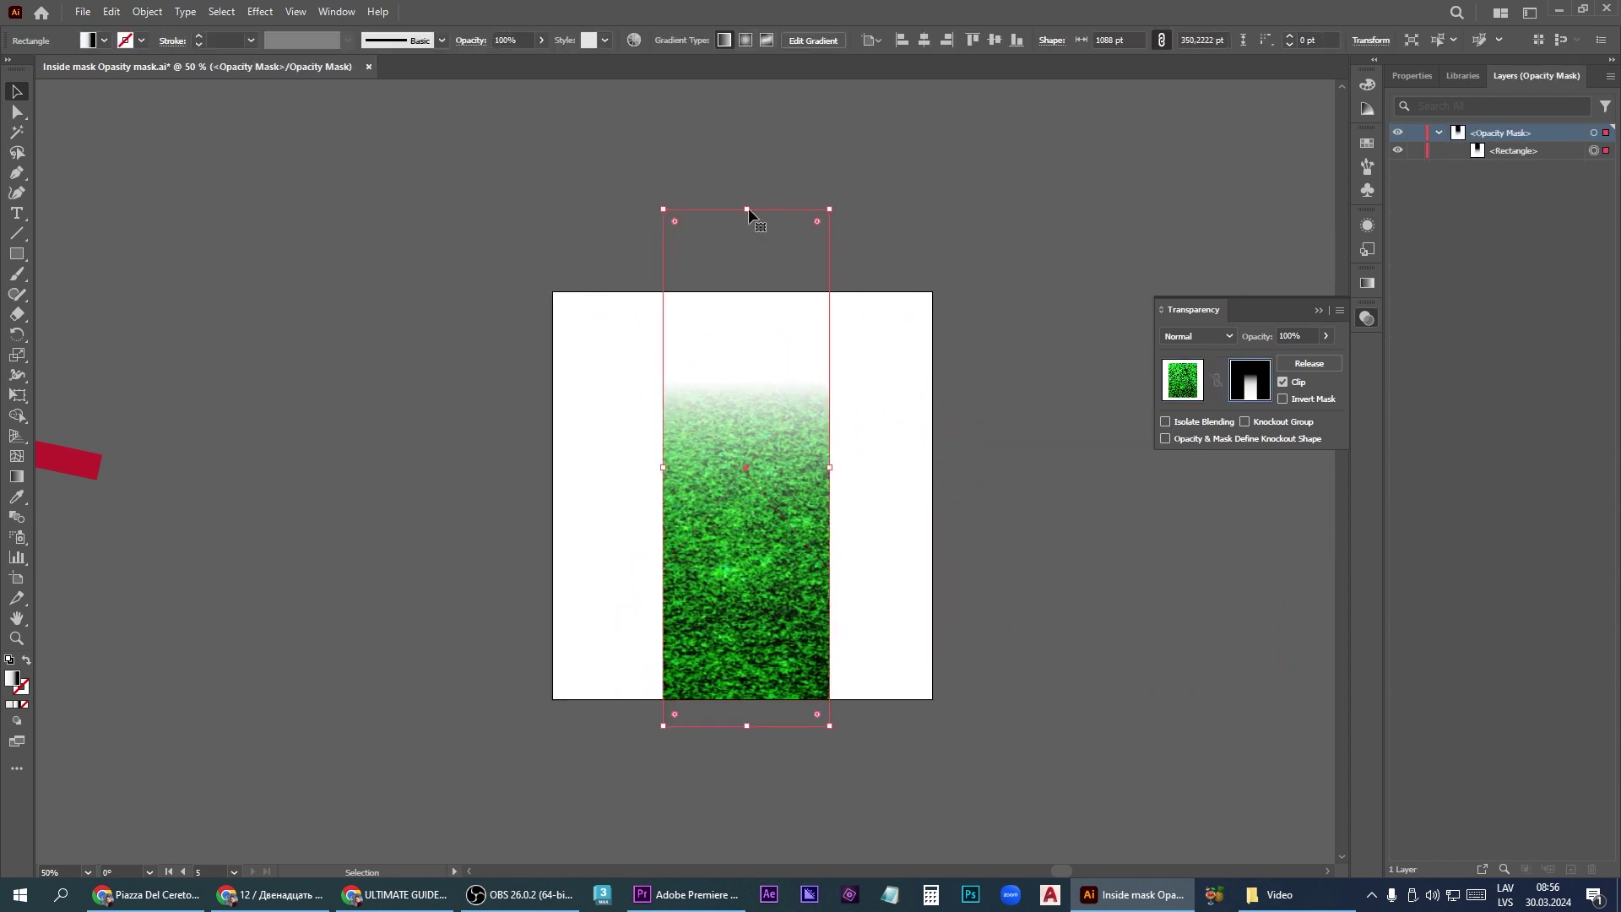
{"action": "left_click_drag", "start_coordinate": [749, 210], "coordinate": [748, 333]}
{"action": "key", "text": "ctrl+z"}
{"action": "left_click", "coordinate": [1183, 381]}
{"action": "scroll", "coordinate": [938, 434], "scroll_direction": "down", "scroll_amount": 3}
{"action": "scroll", "coordinate": [913, 711], "scroll_direction": "up", "scroll_amount": 1}
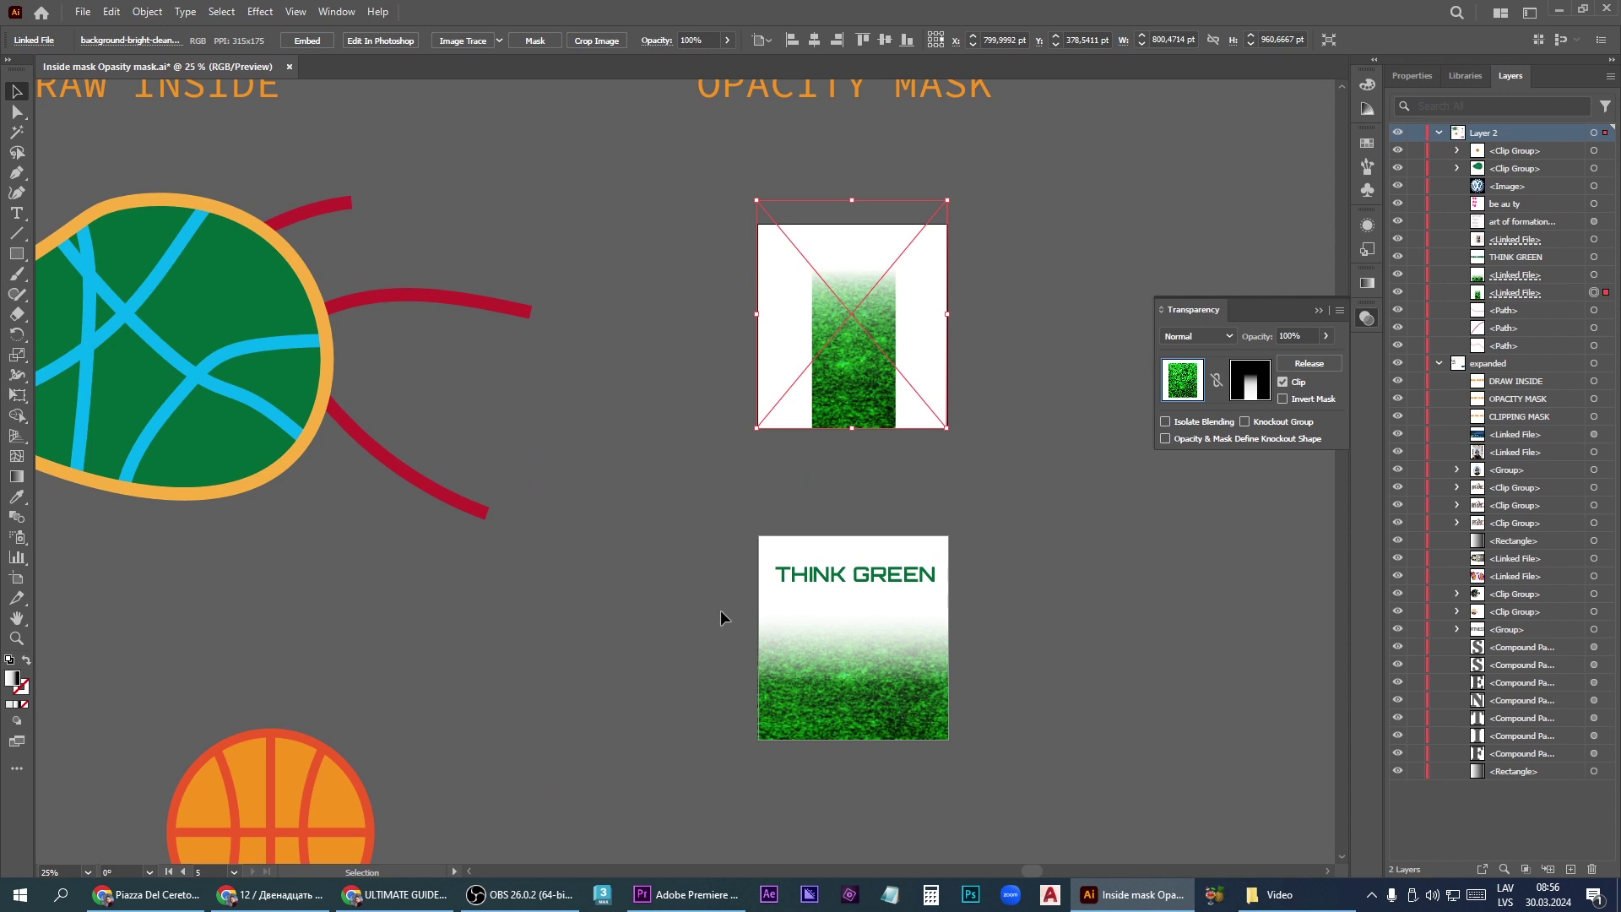
- Widen the opacity mask's rectangle on both sides to about 807 pt so it spans the full artboard width
{"action": "left_click", "coordinate": [1250, 381]}
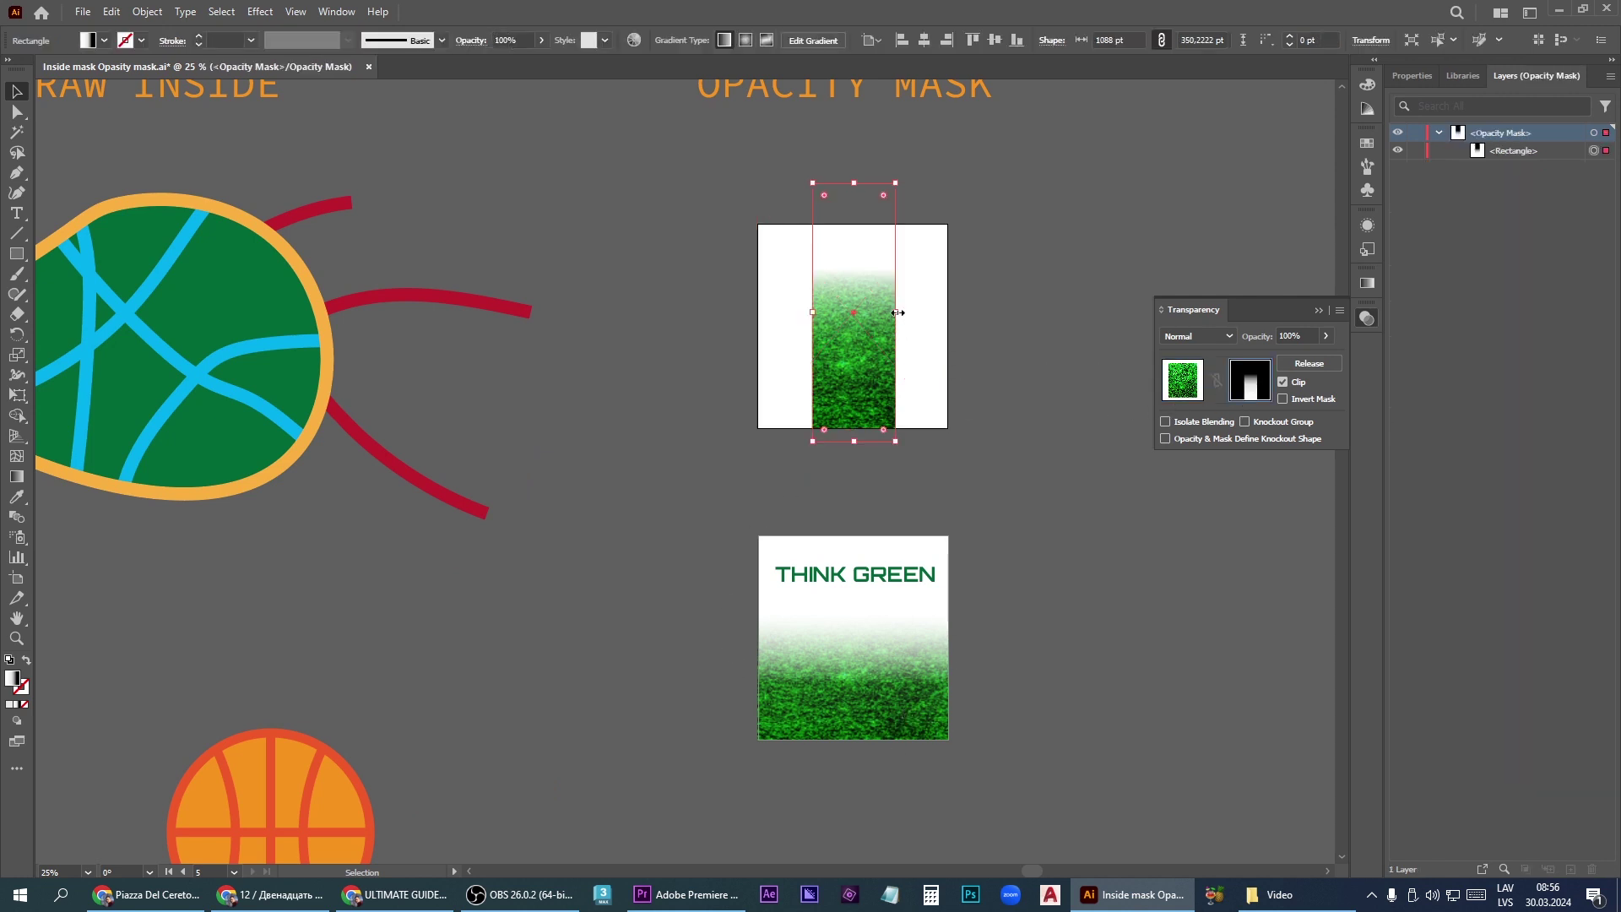
{"action": "left_click_drag", "start_coordinate": [897, 312], "coordinate": [949, 319]}
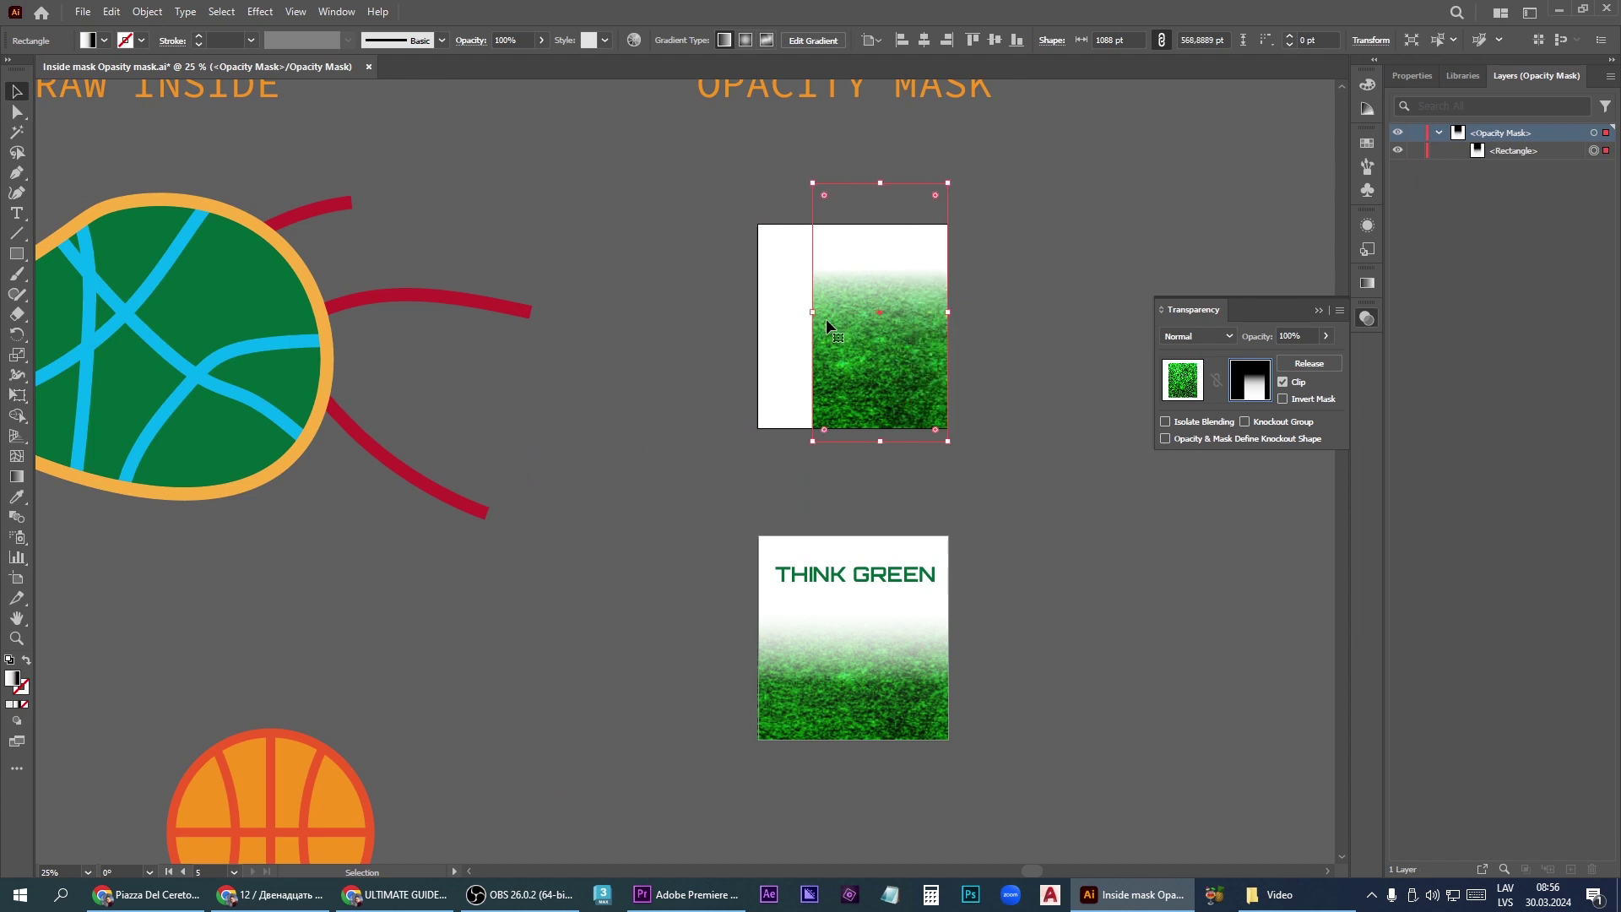
{"action": "left_click_drag", "start_coordinate": [813, 317], "coordinate": [757, 317]}
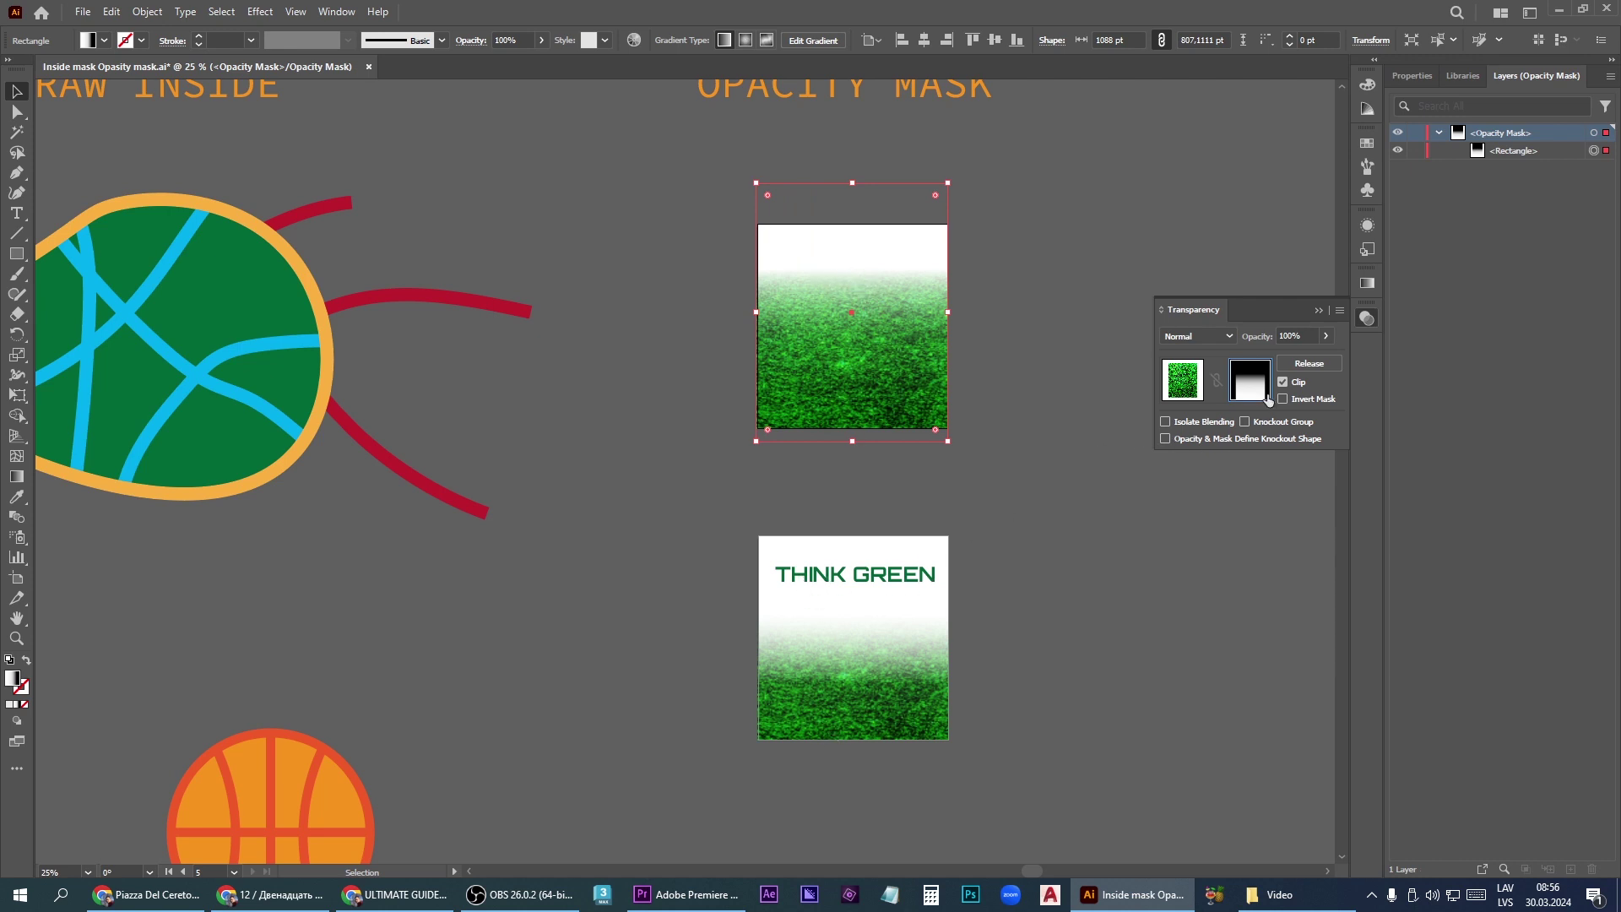
- Move the mask gradient's black stop to mid-image and its light stop down near the bottom edge
{"action": "key", "text": "g"}
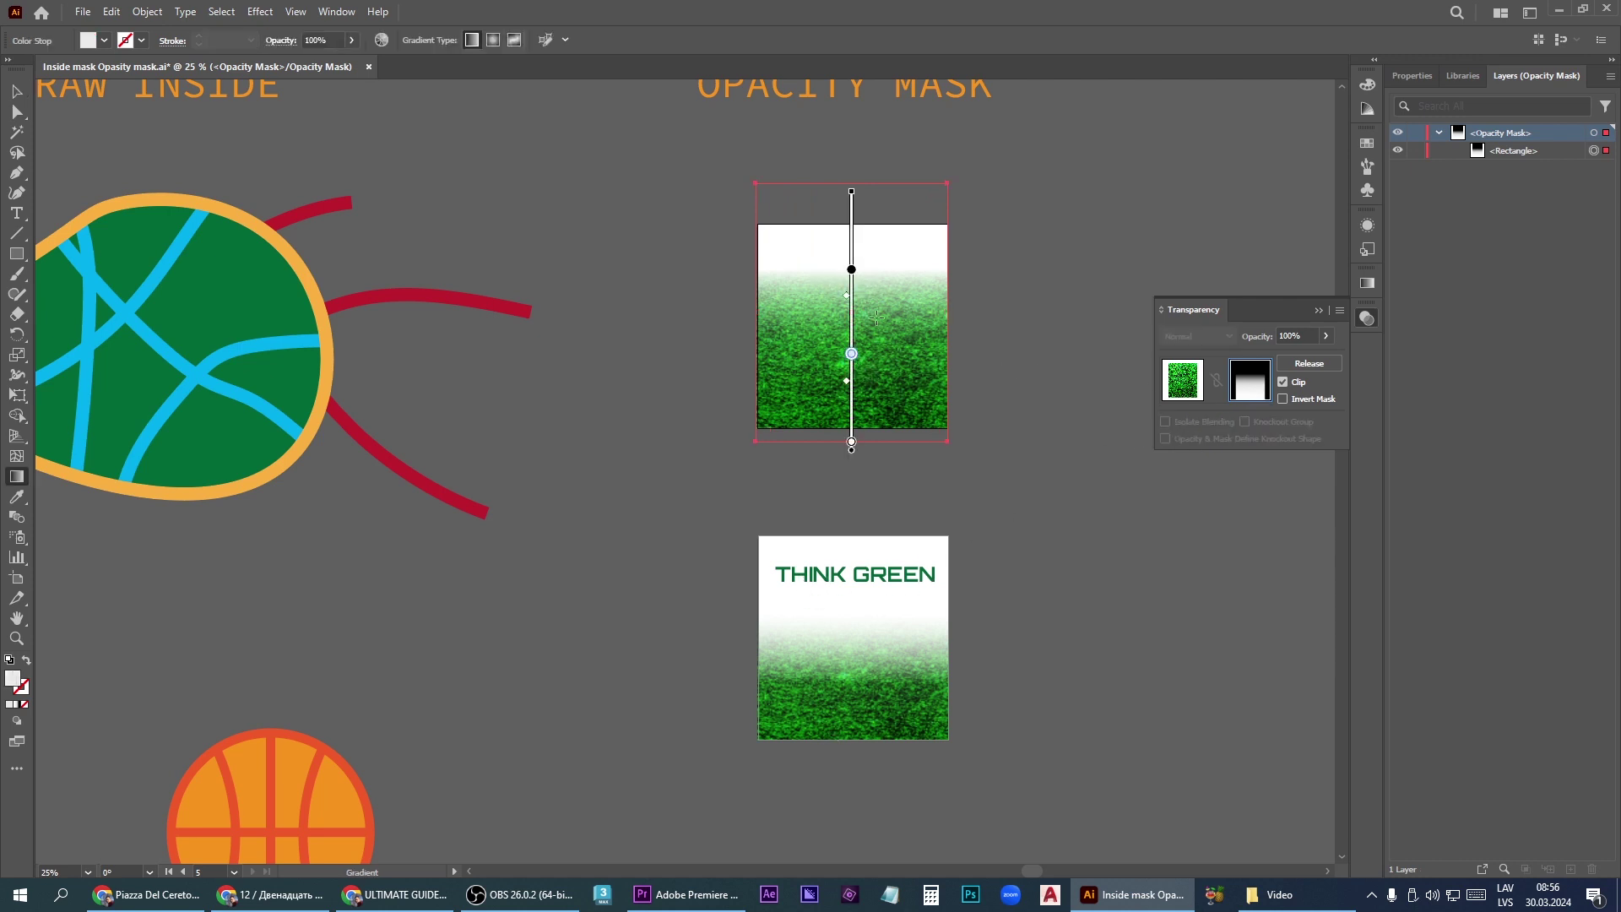
{"action": "left_click_drag", "start_coordinate": [851, 265], "coordinate": [850, 320]}
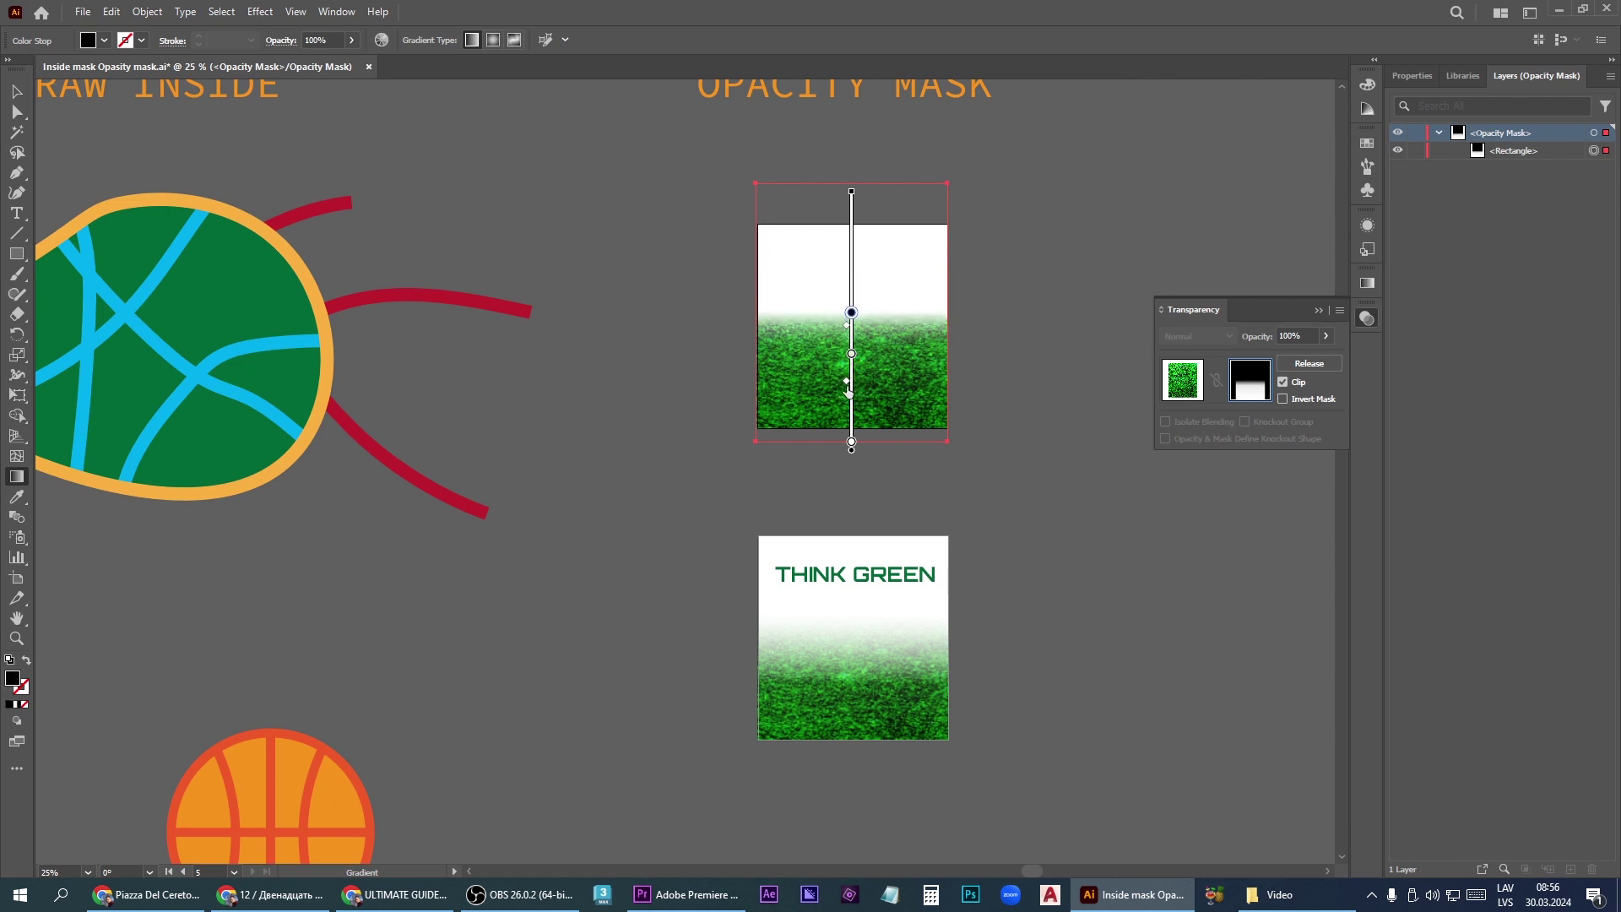
{"action": "left_click_drag", "start_coordinate": [851, 353], "coordinate": [851, 414]}
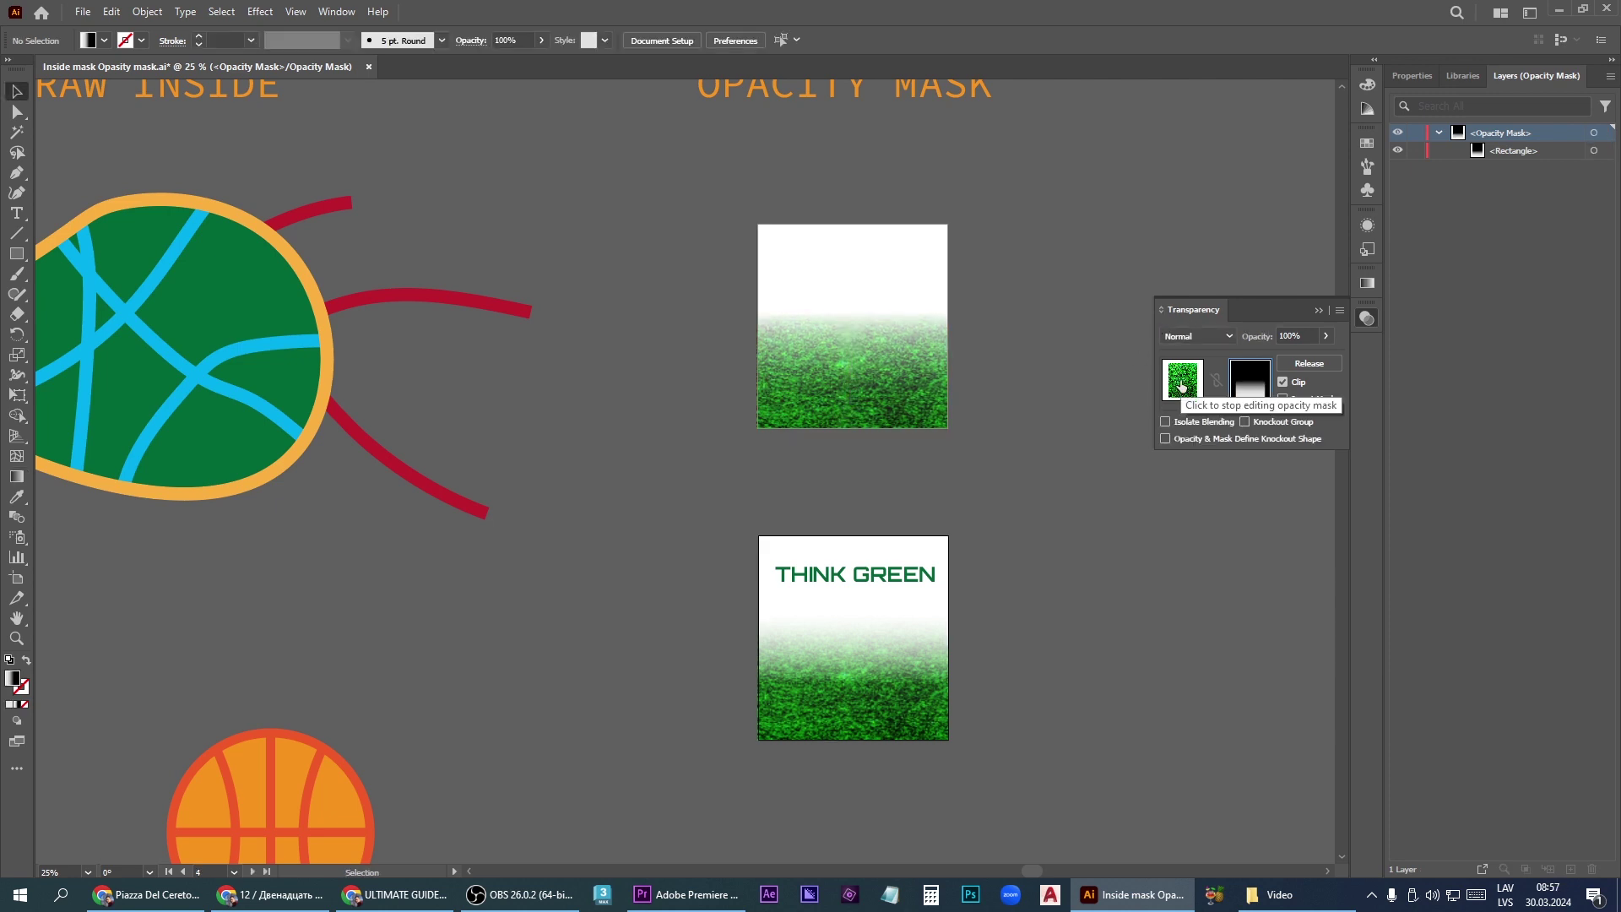
- Exit mask editing and place a copy of the THINK GREEN text on the white area of the upper artboard
{"action": "left_click", "coordinate": [1181, 387]}
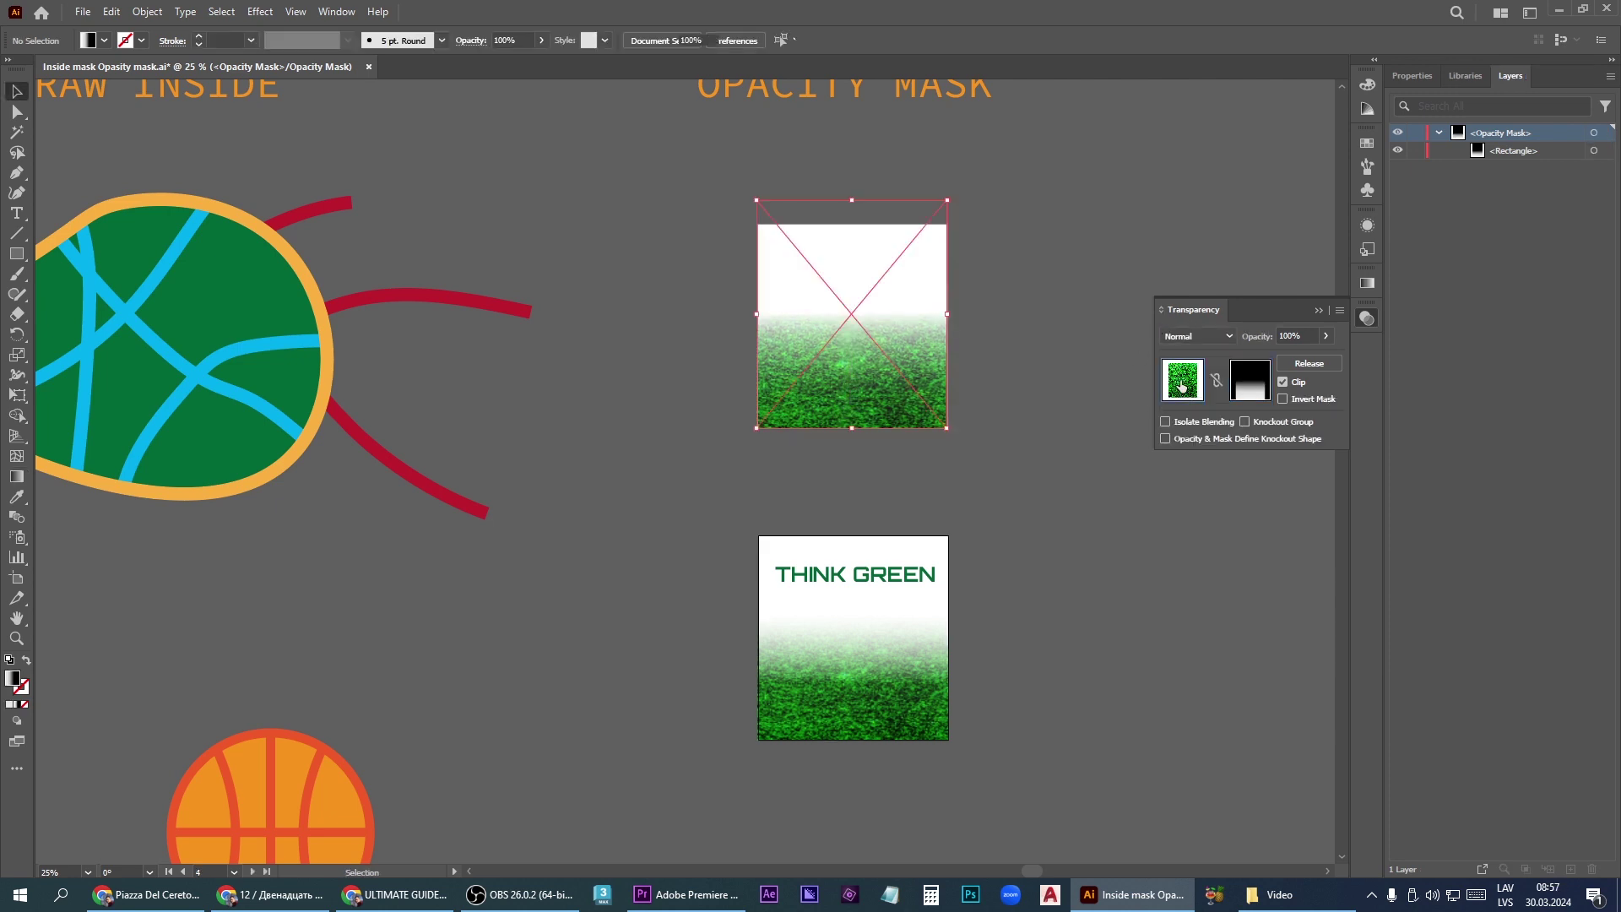
{"action": "left_click", "coordinate": [882, 579]}
{"action": "left_click_drag", "start_coordinate": [882, 578], "coordinate": [884, 269]}
{"action": "left_click", "coordinate": [1013, 486]}
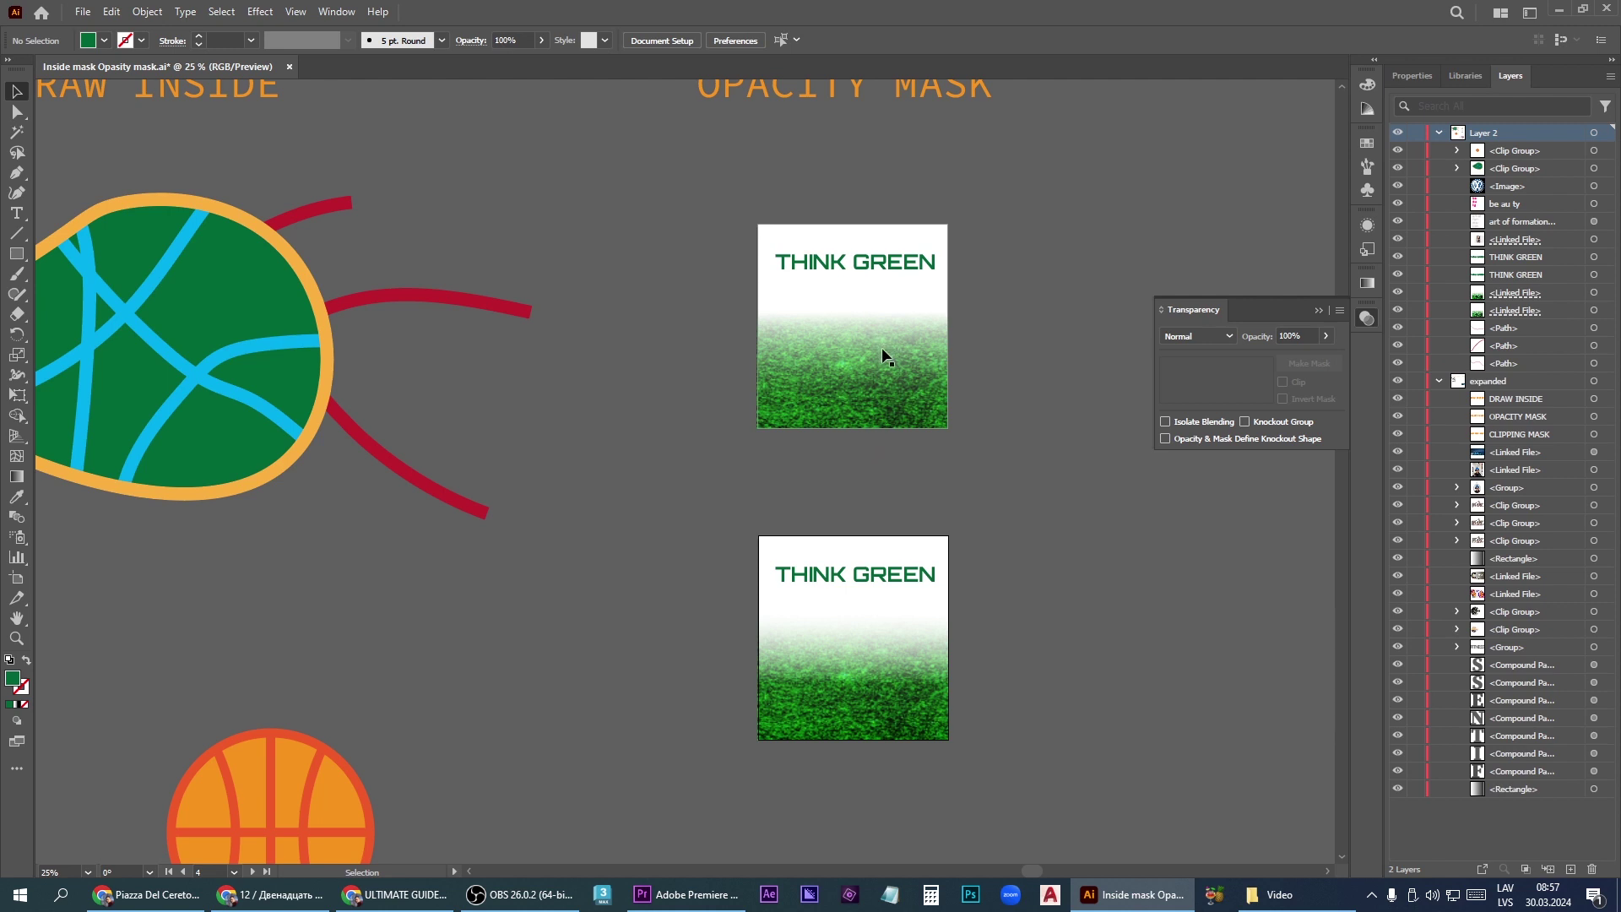
{"action": "scroll", "coordinate": [883, 354], "scroll_direction": "up", "scroll_amount": 1}
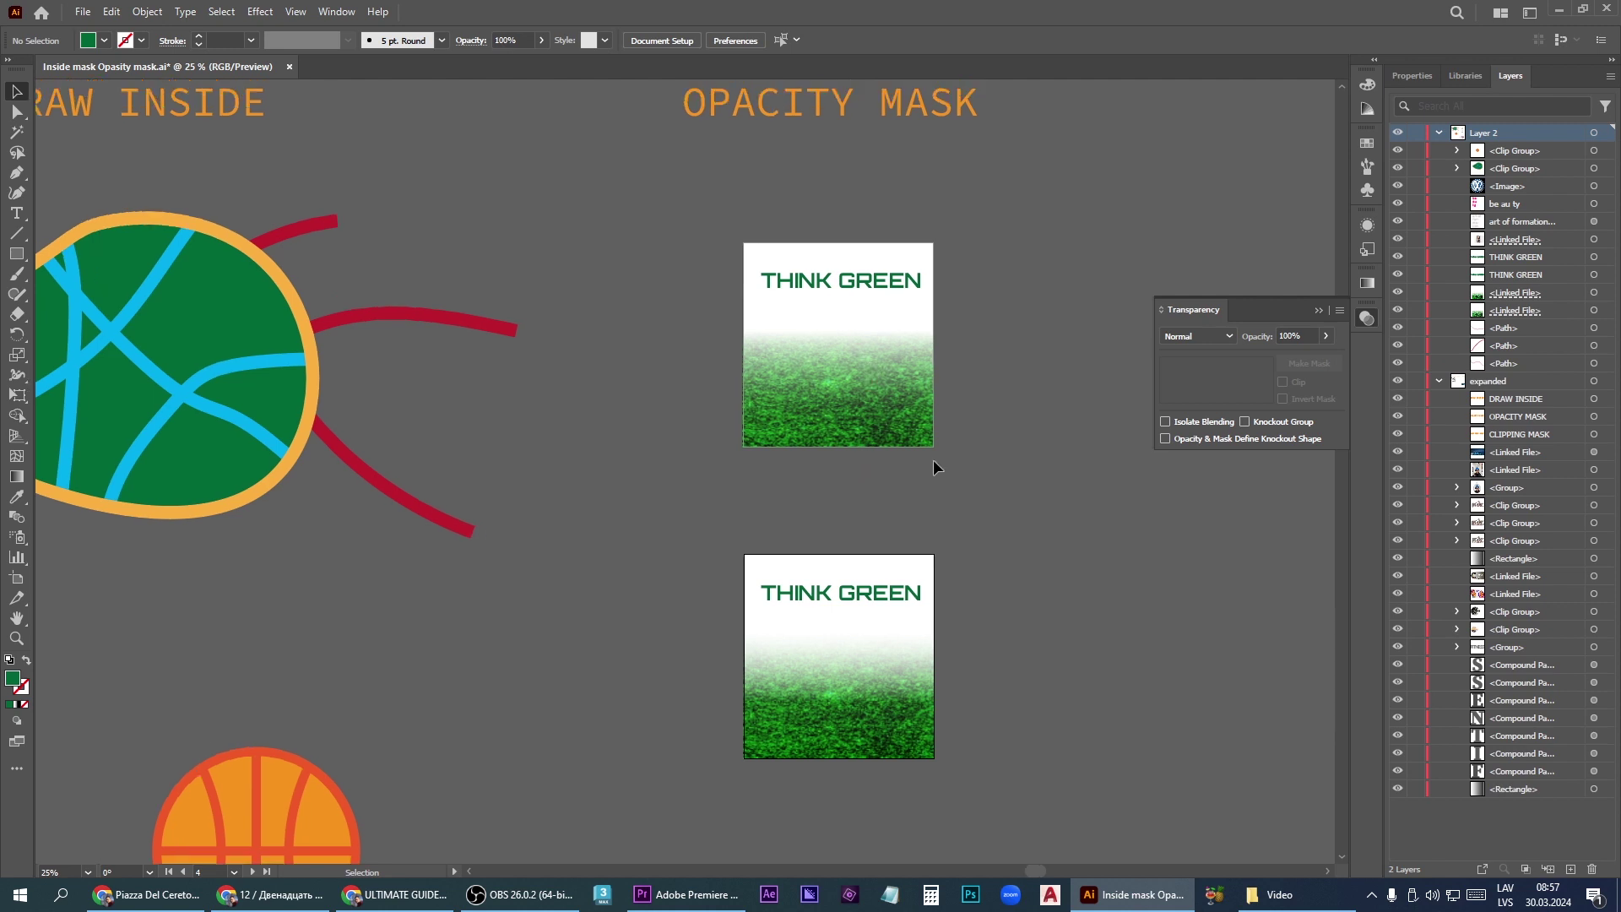